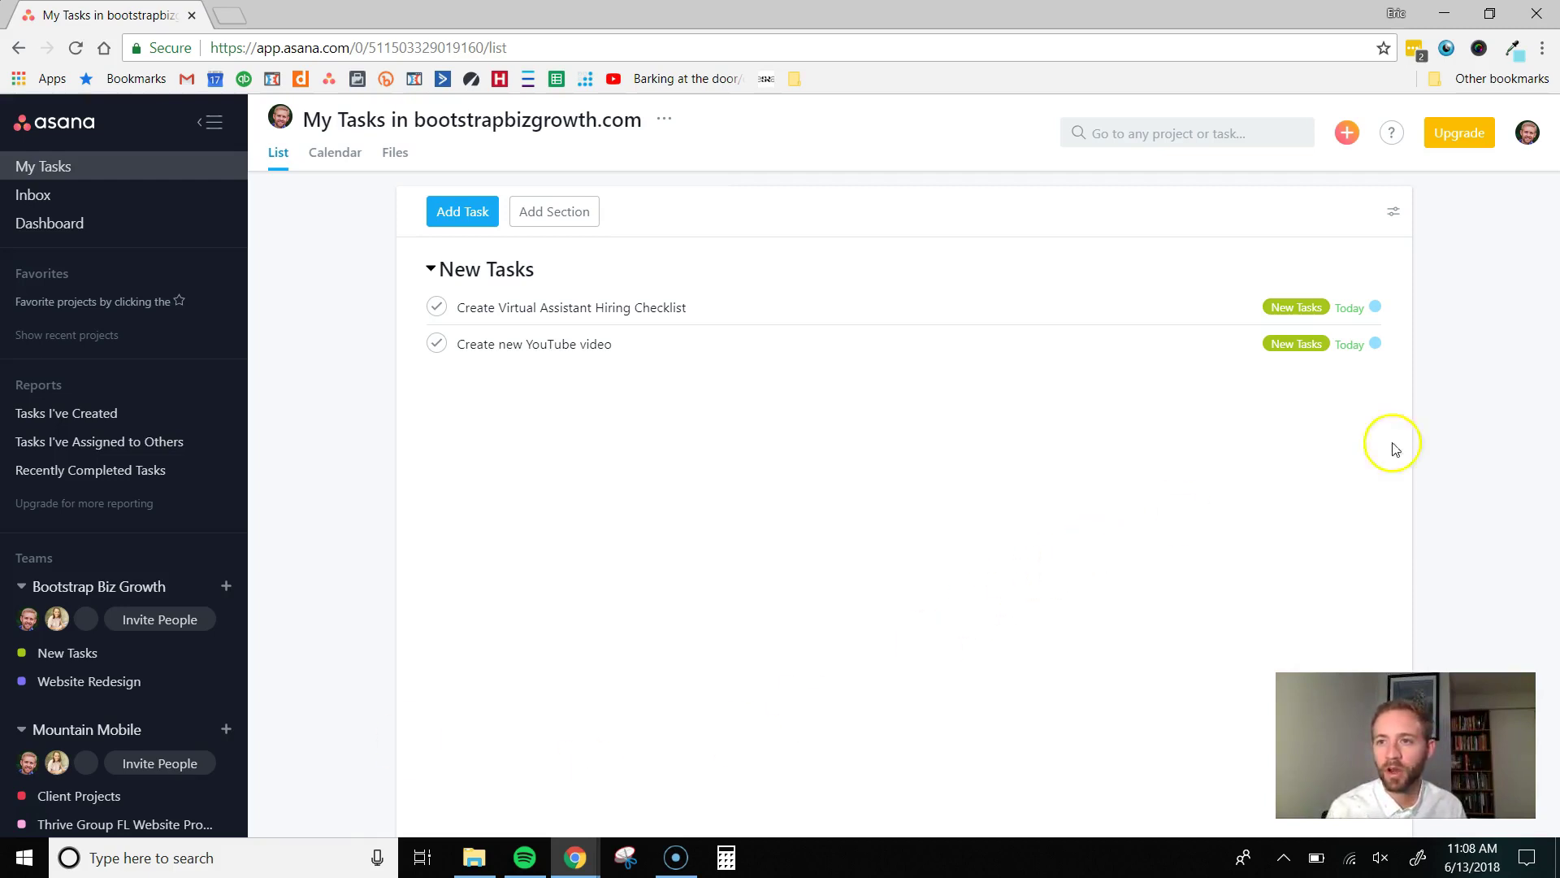
click(1347, 134)
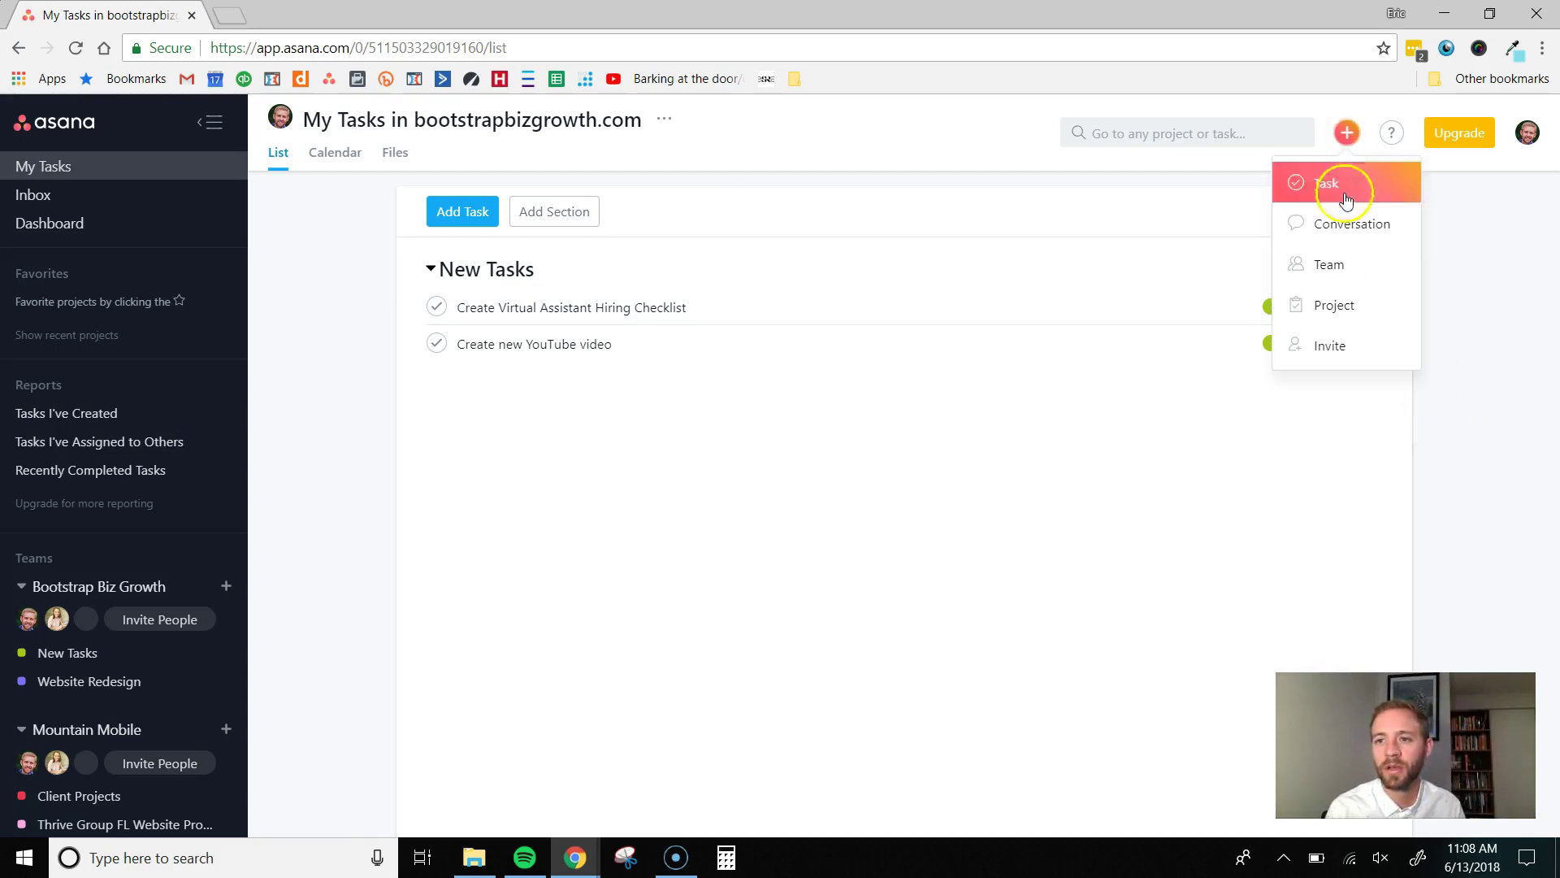
click(1325, 347)
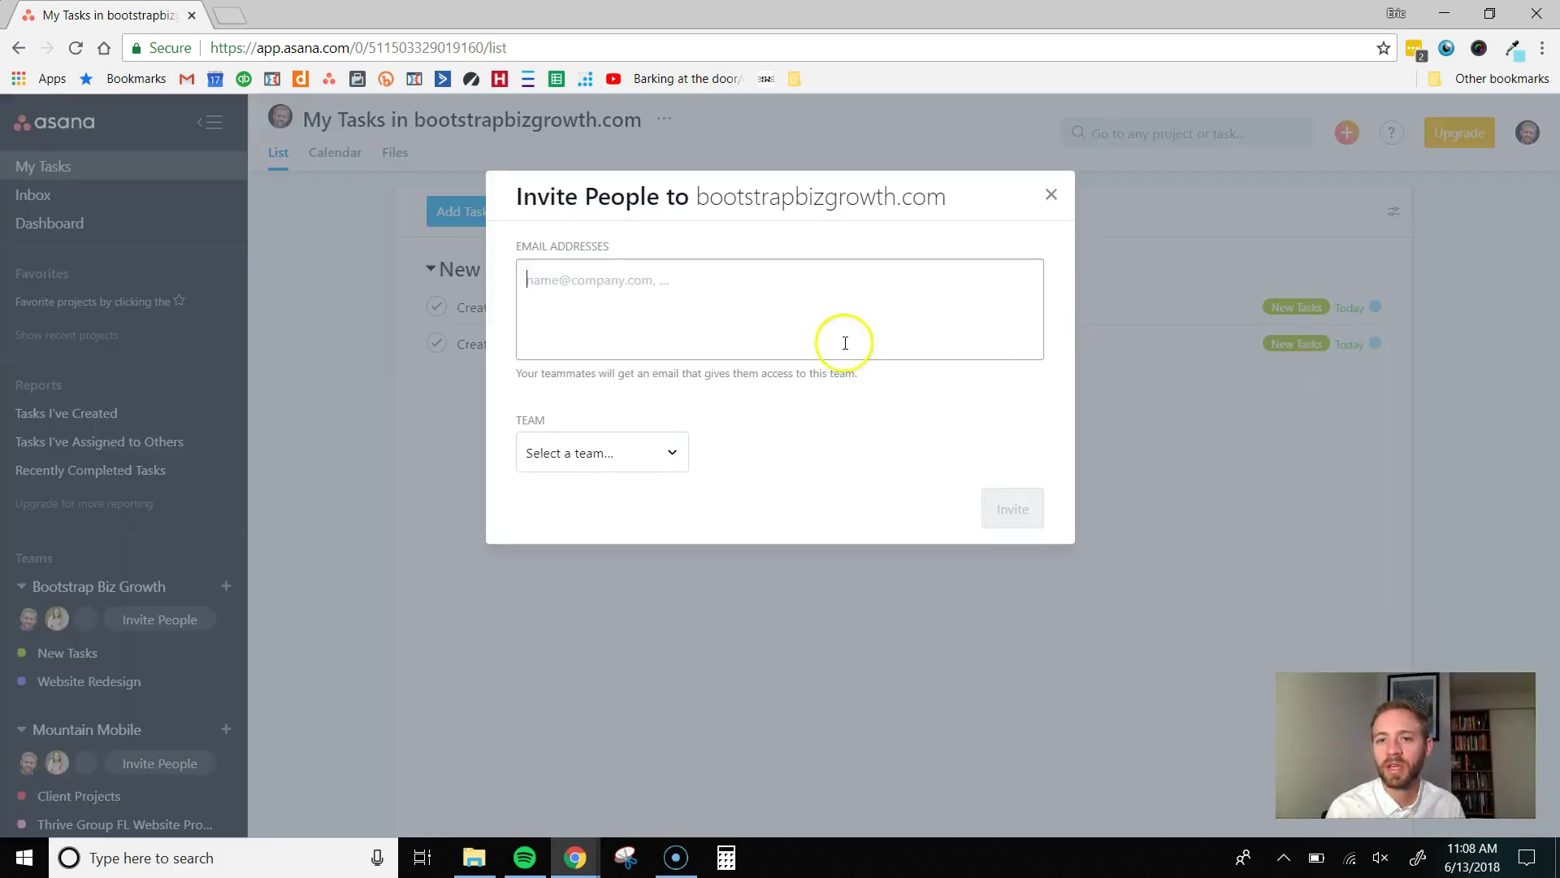
click(1050, 196)
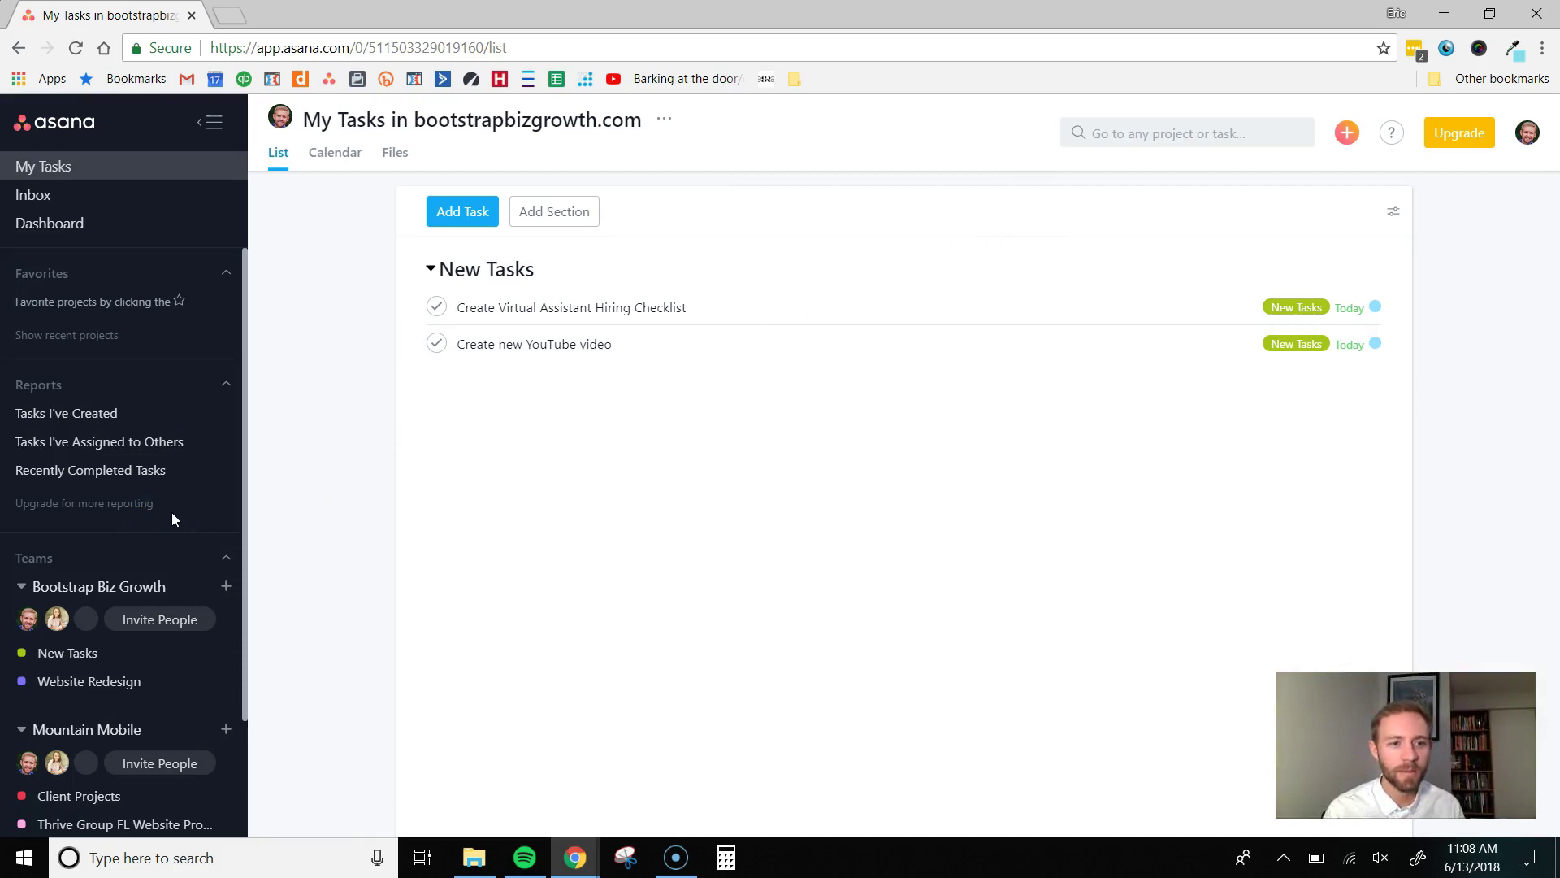
- Open the Bootstrap Biz Growth team's + menu offering Invite People and Add Project
scroll(172, 511, down, 2)
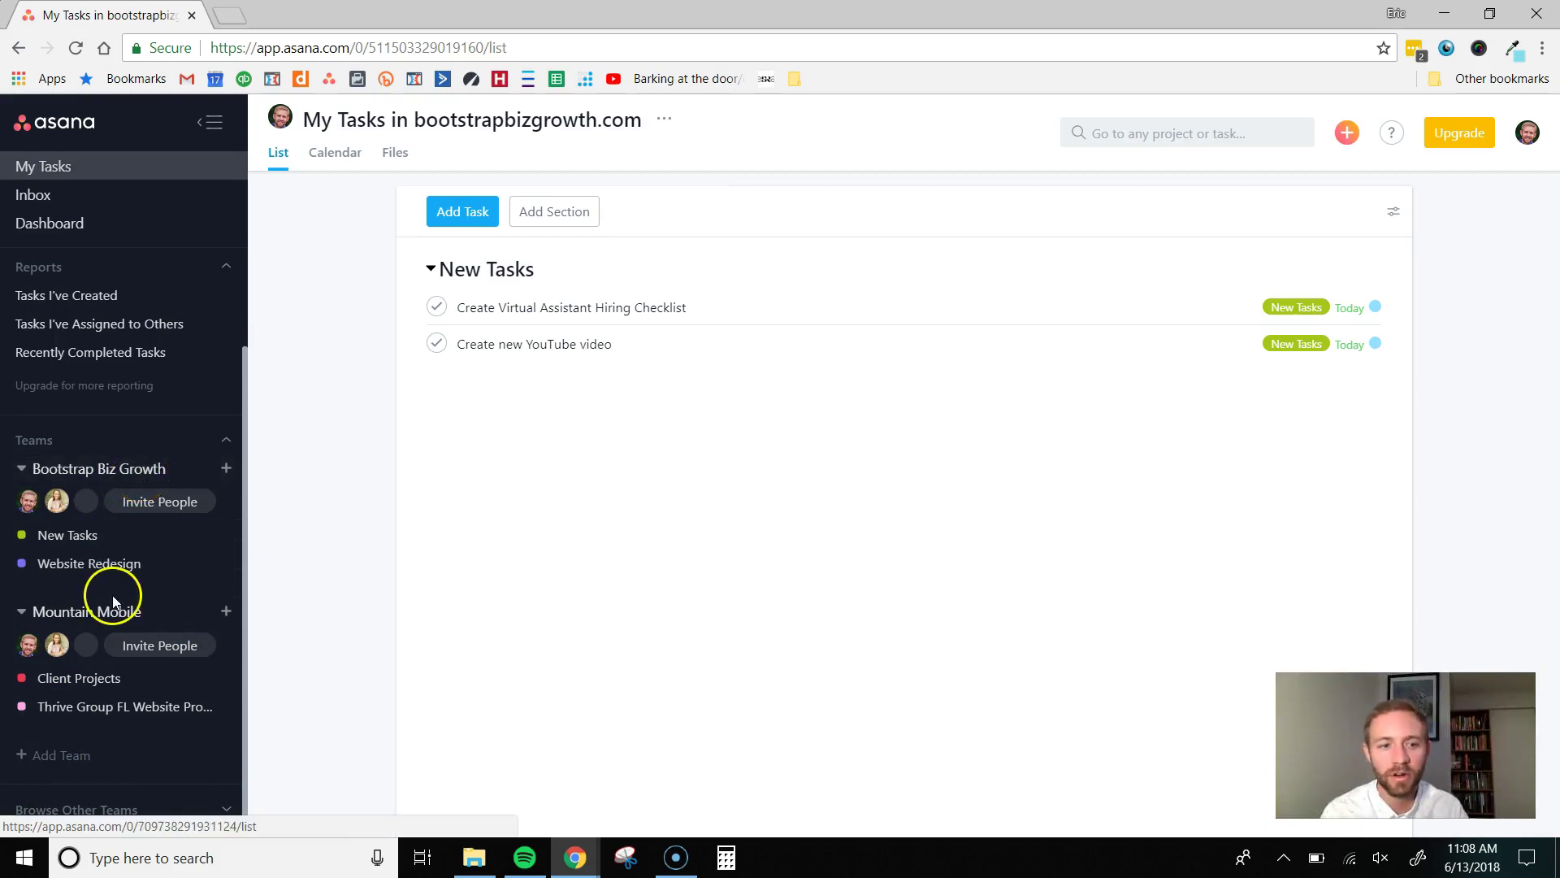
scroll(157, 620, up, 2)
scroll(157, 620, down, 2)
scroll(157, 620, up, 2)
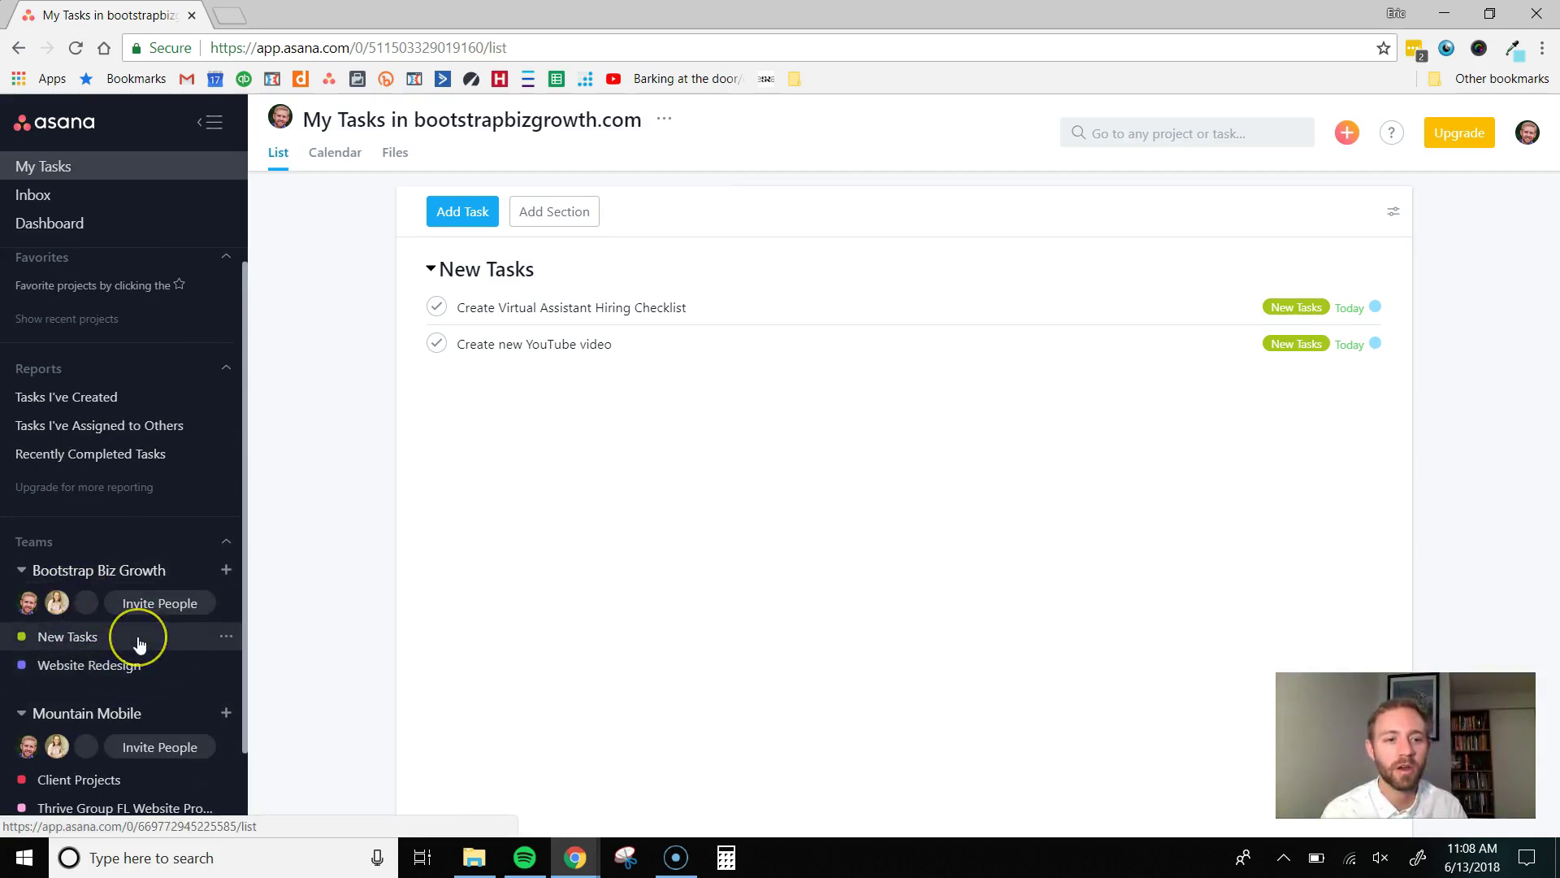
click(228, 573)
click(227, 573)
click(261, 648)
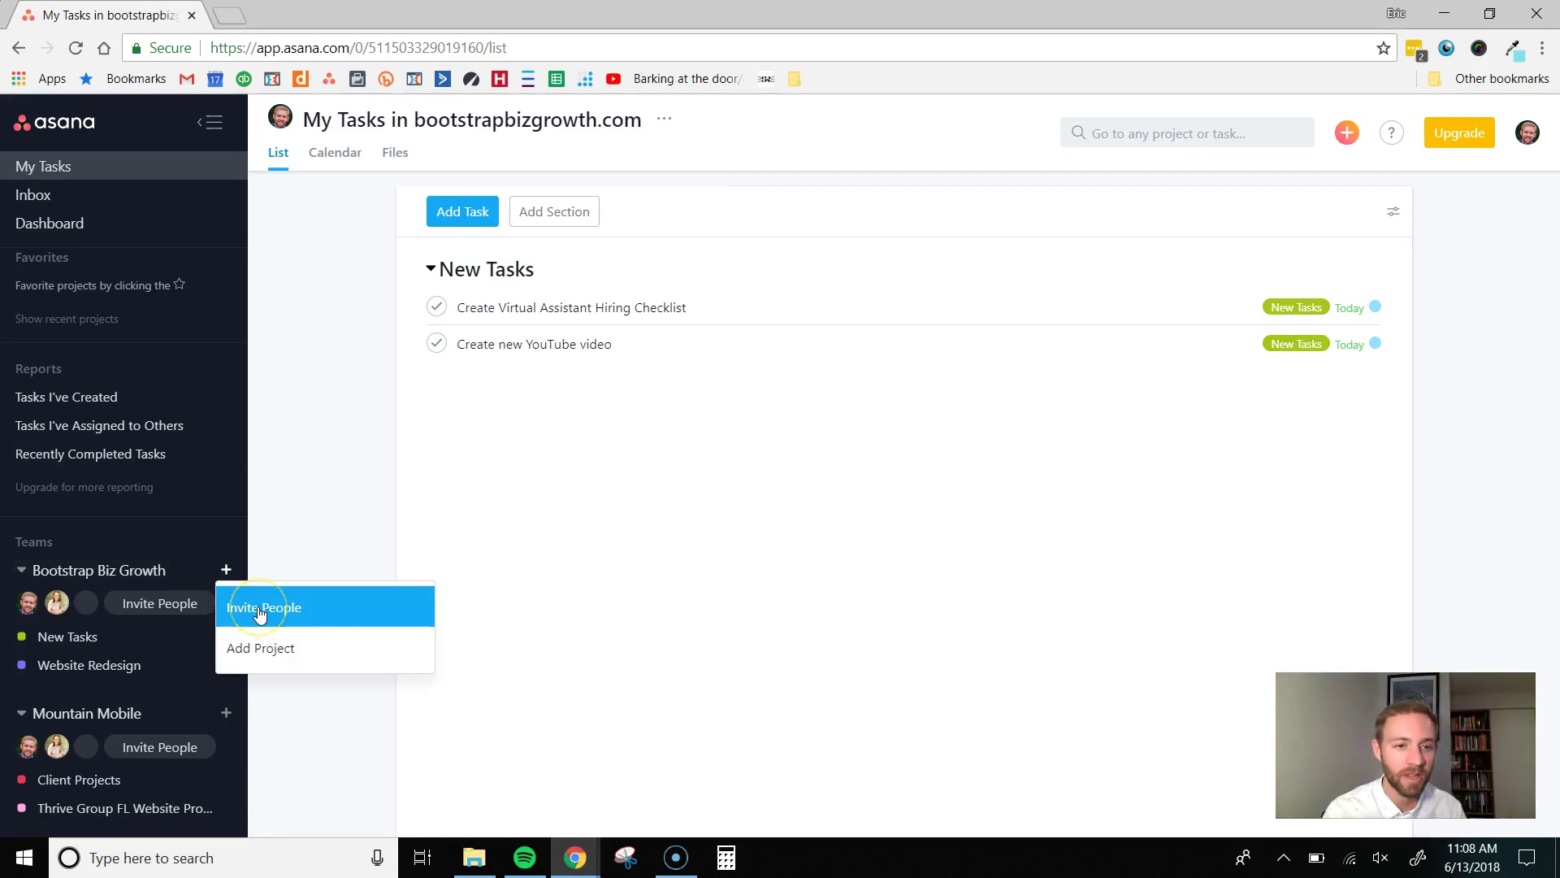
- Create a List-layout project named 'Client A', shared with the Bootstrap Biz Growth team
click(261, 647)
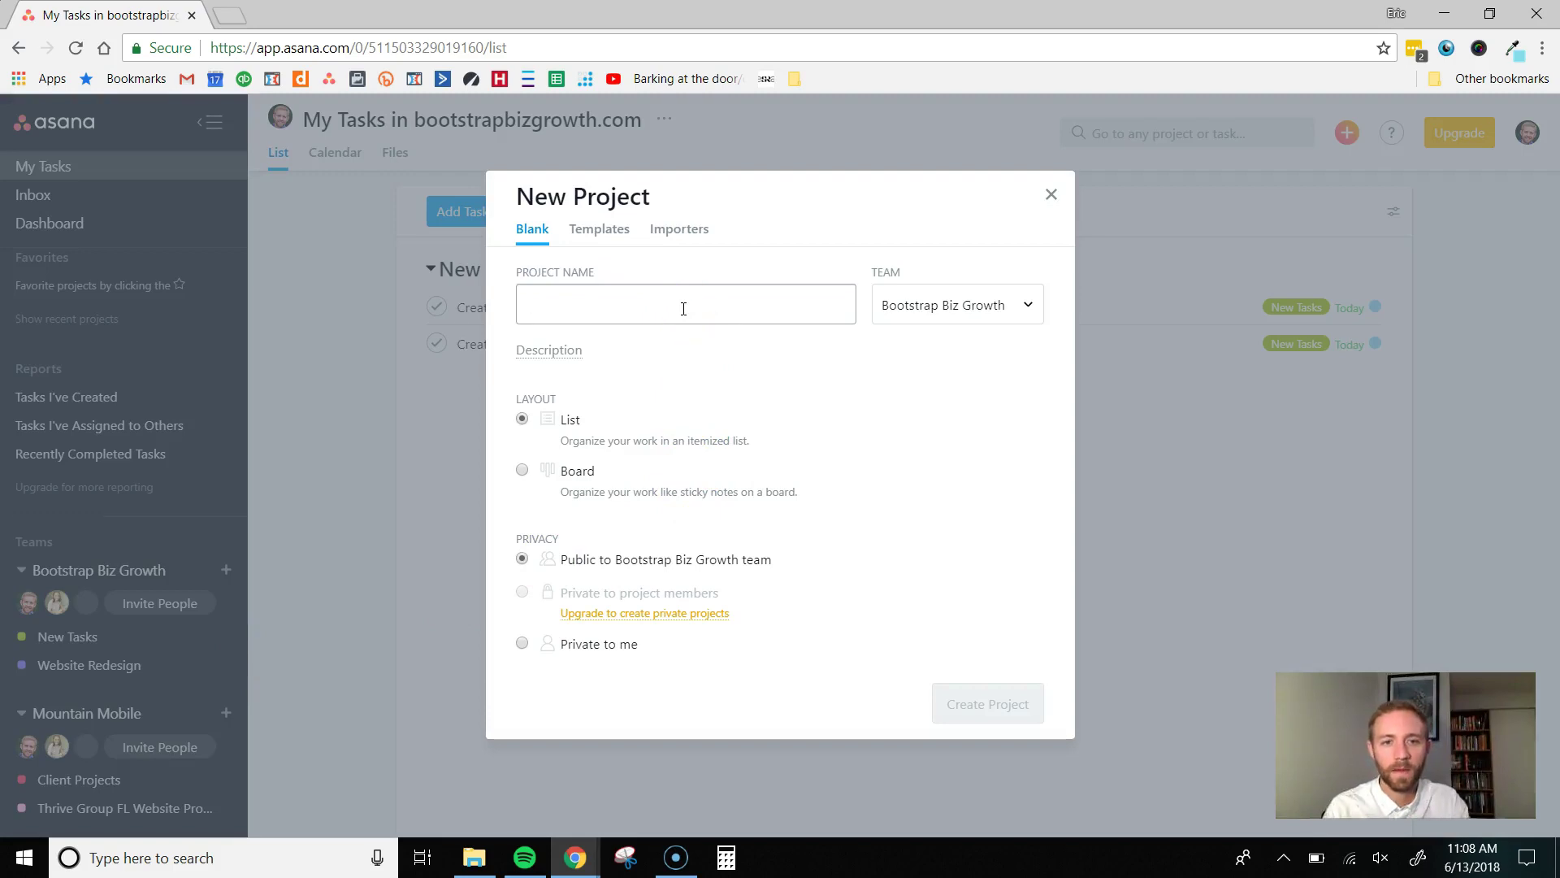
text(Client A)
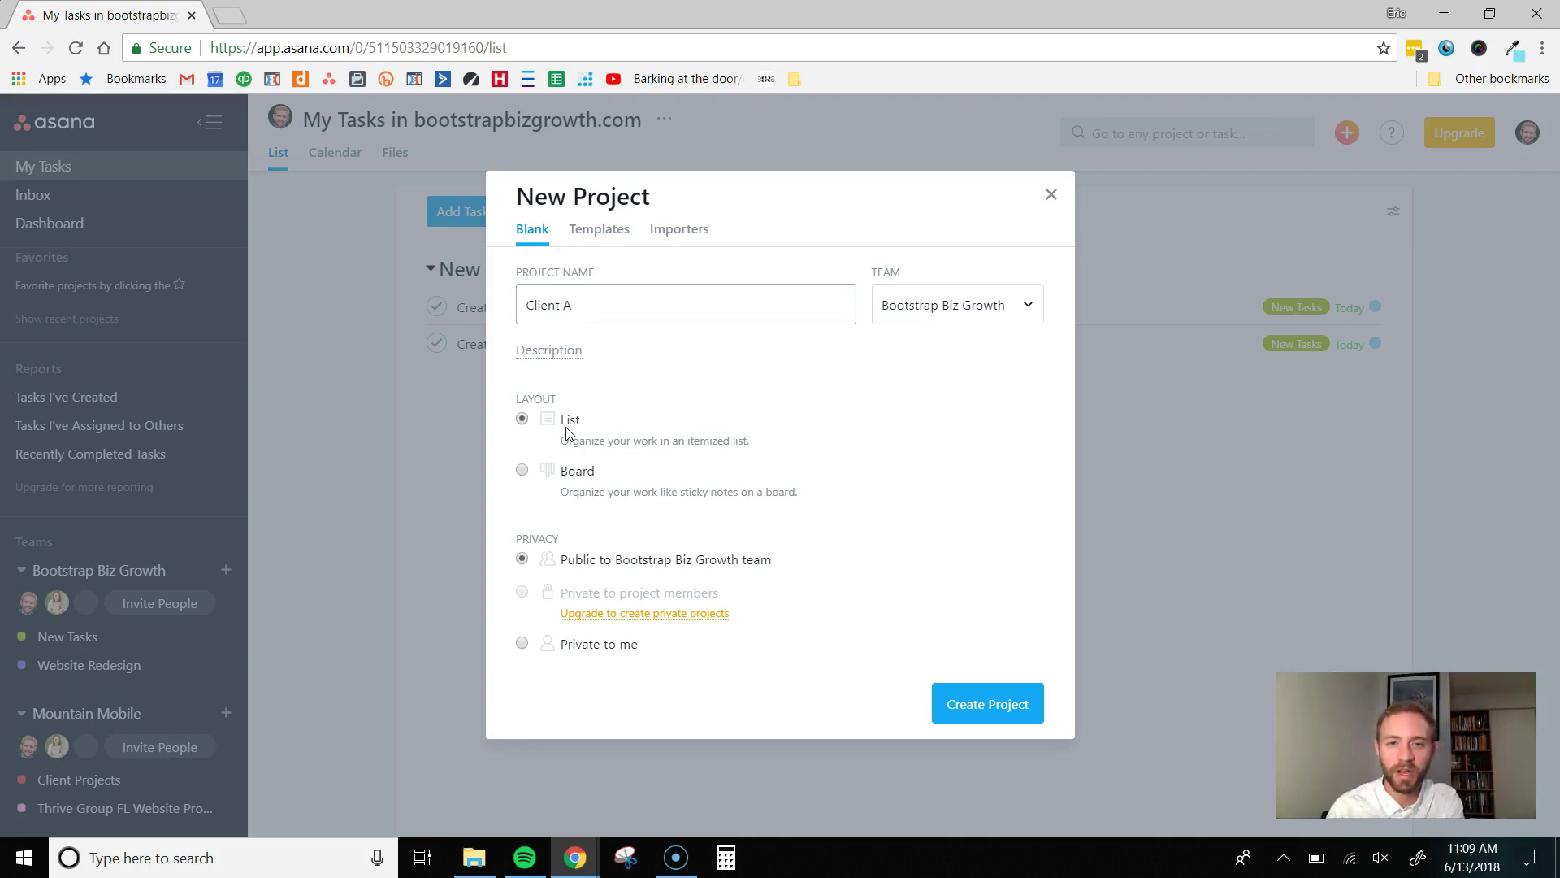
click(986, 702)
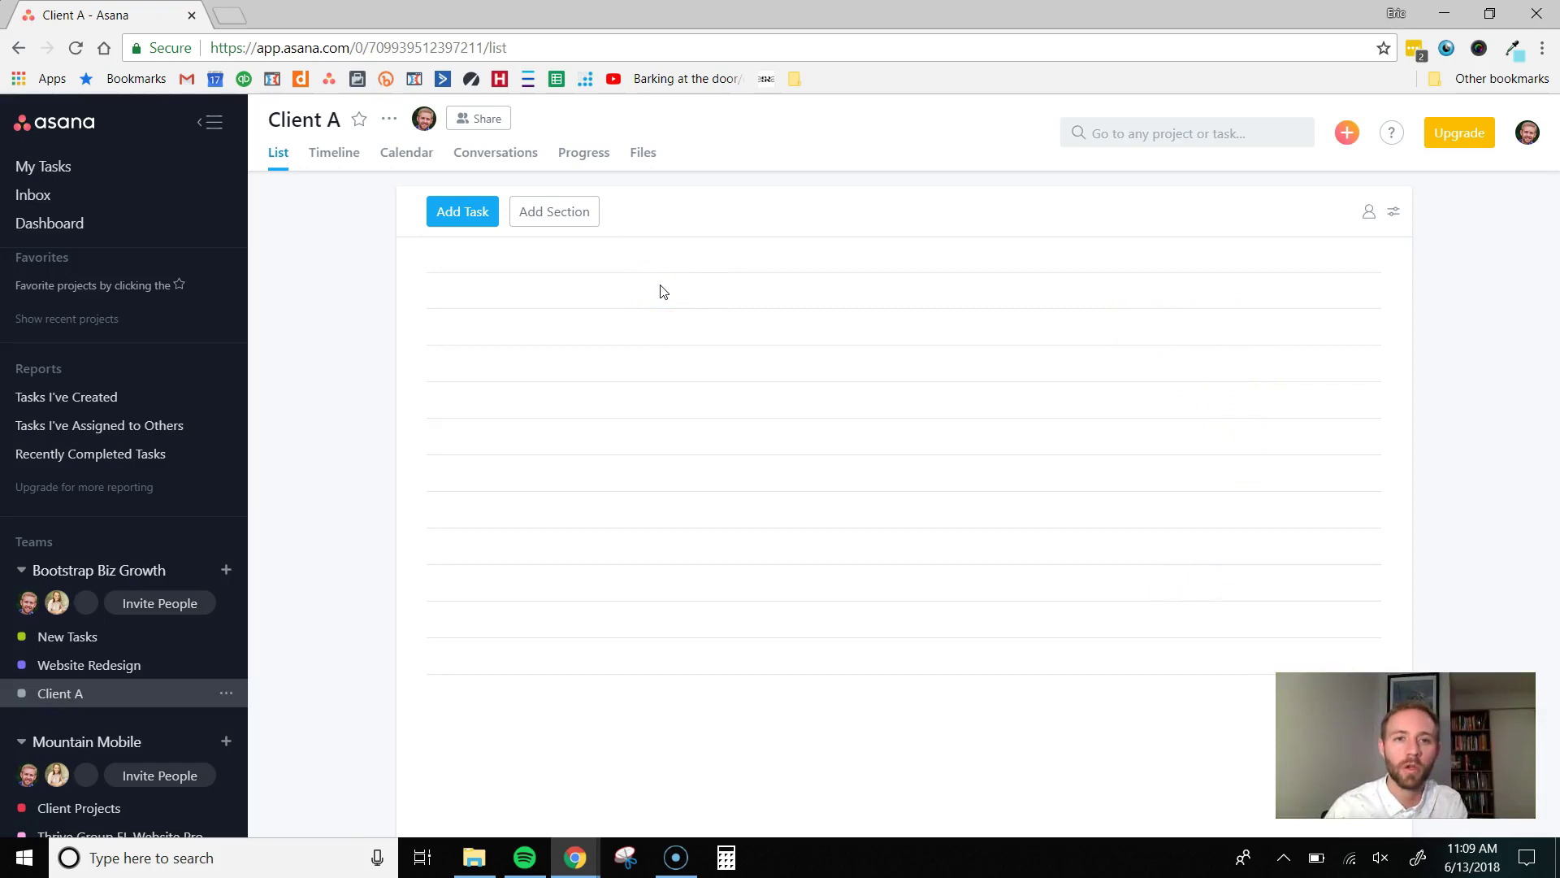
- Add task 'Onboard Client A' described as 'Onboarding Client A - Go through checklist below'
click(455, 213)
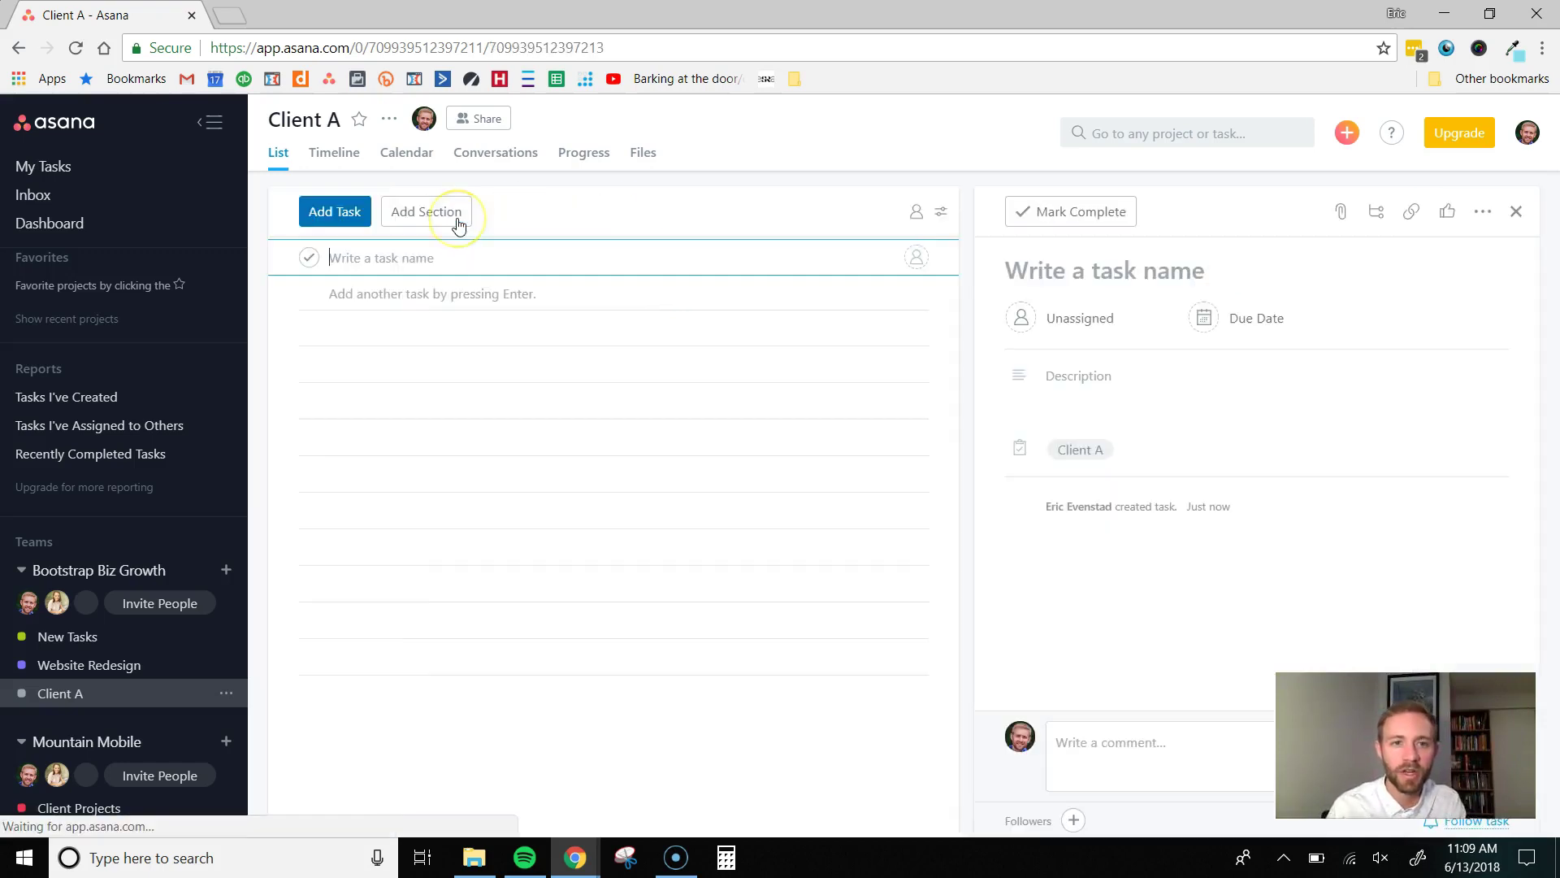
click(421, 257)
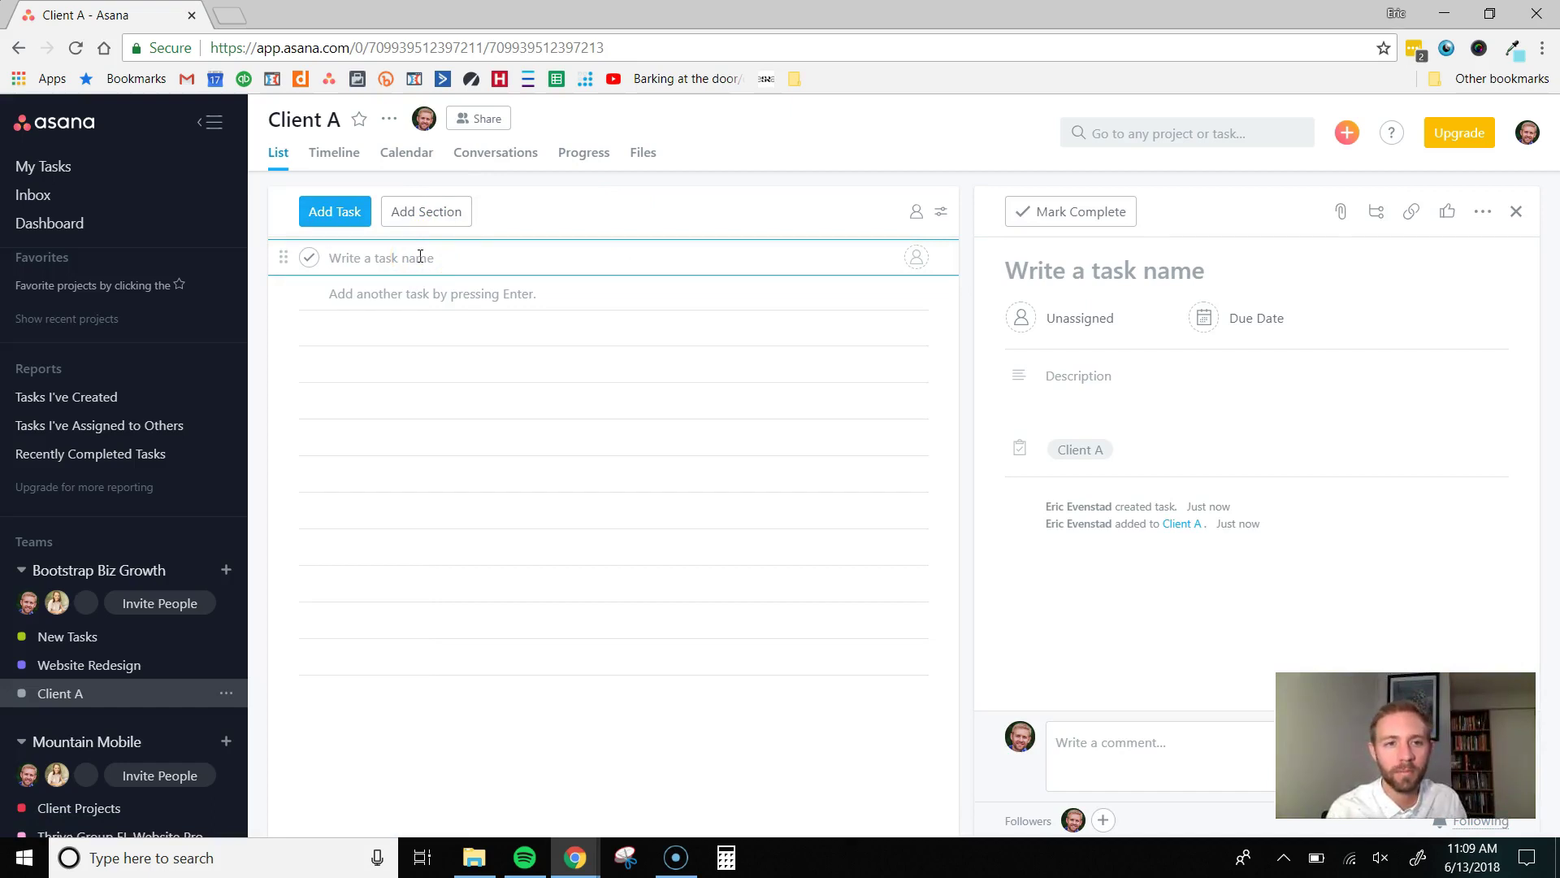
text(Onobao)
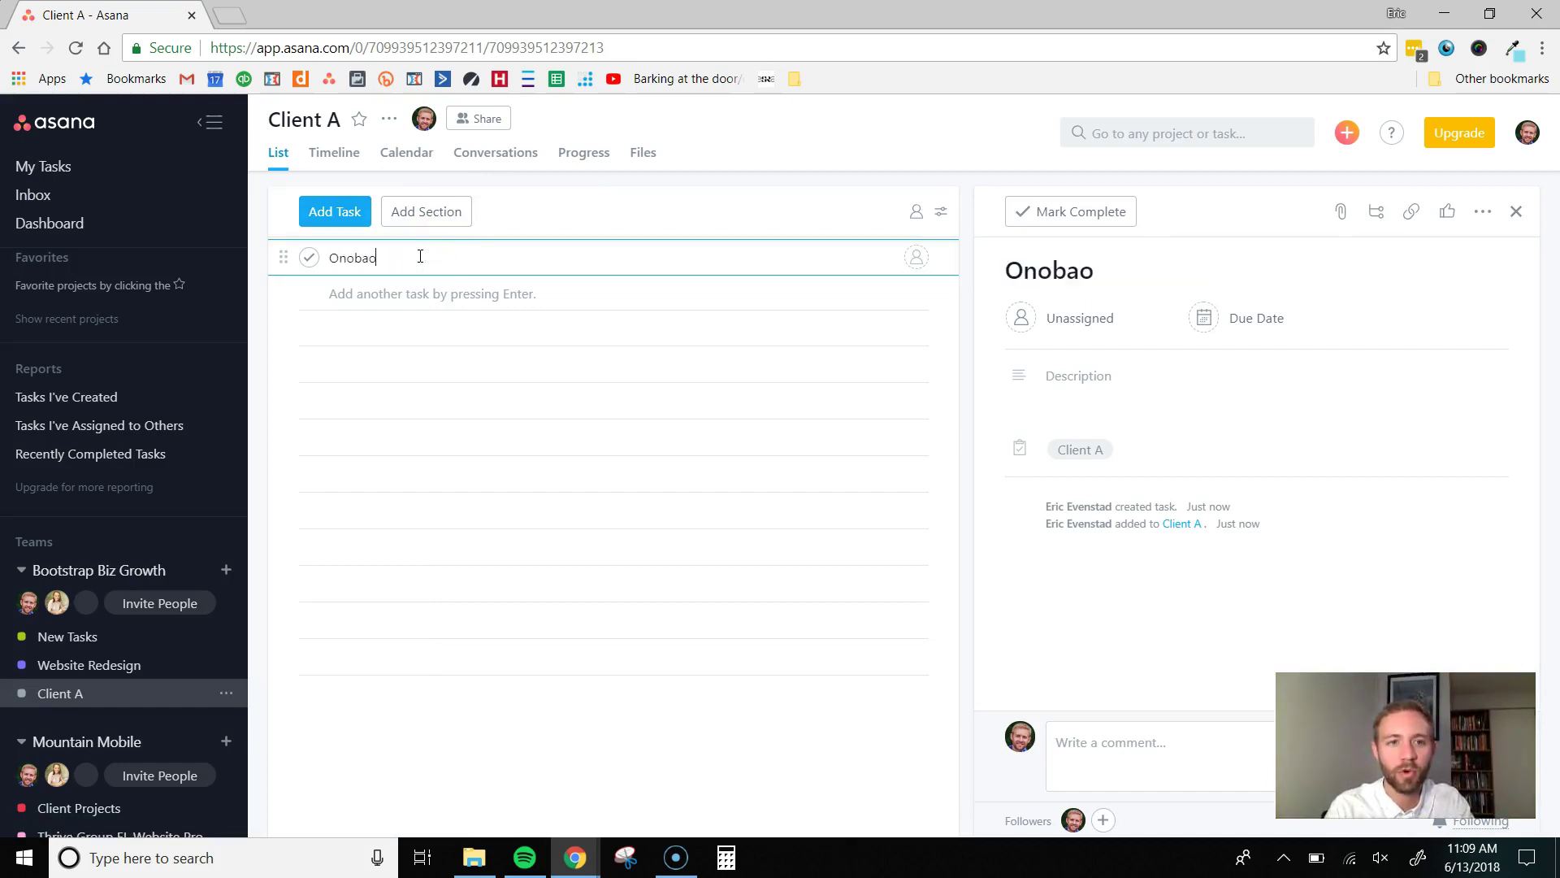
key(BackSpace)
key(BackSpace)
key(BackSpace)
key(BackSpace)
text(board Client A)
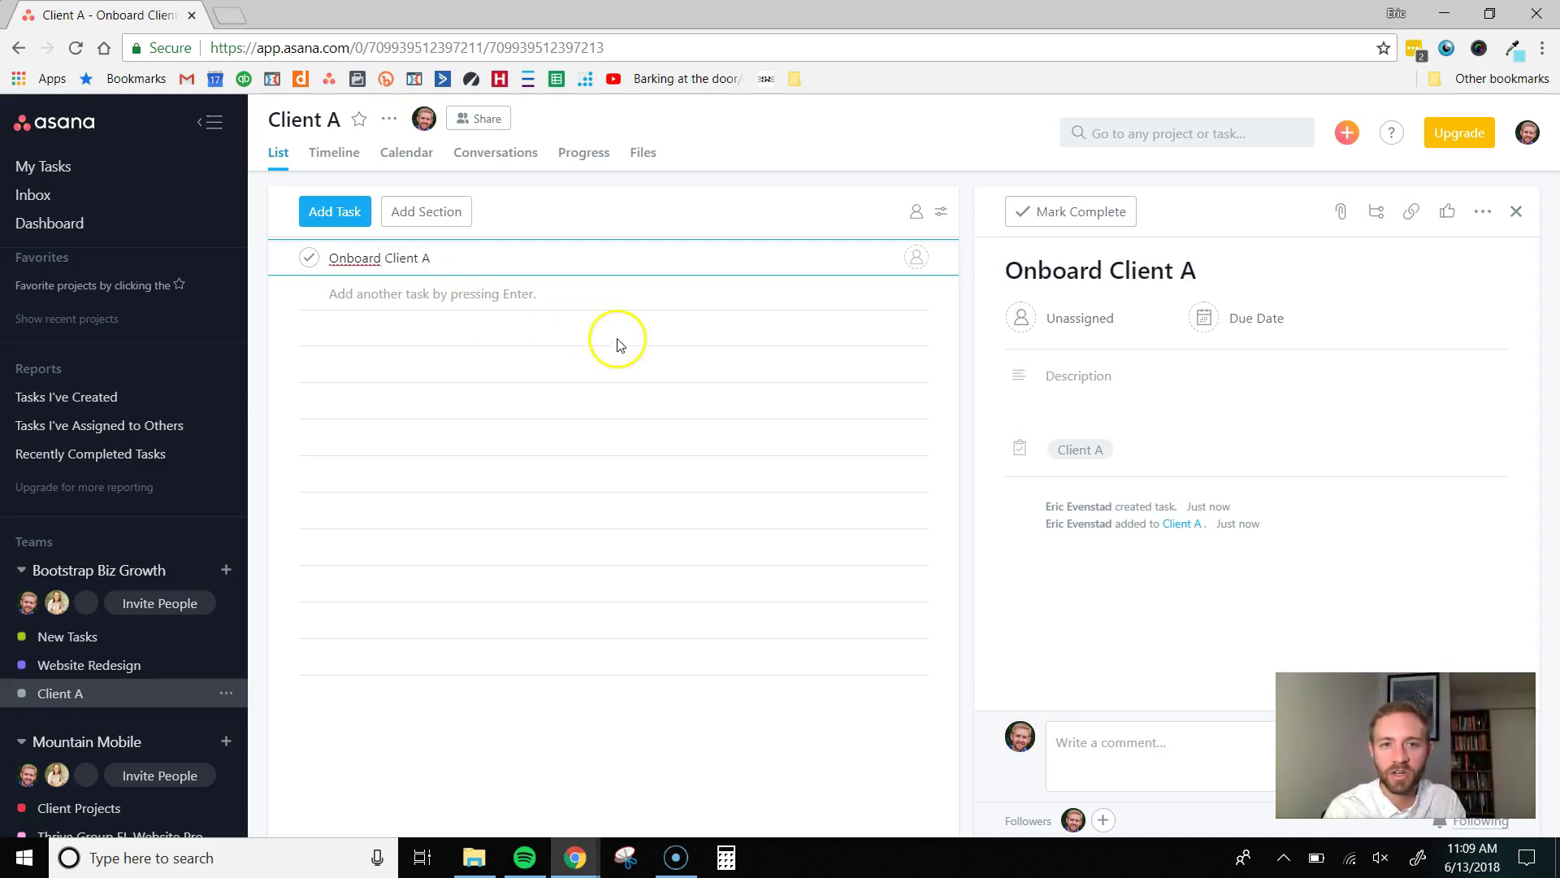
click(1057, 385)
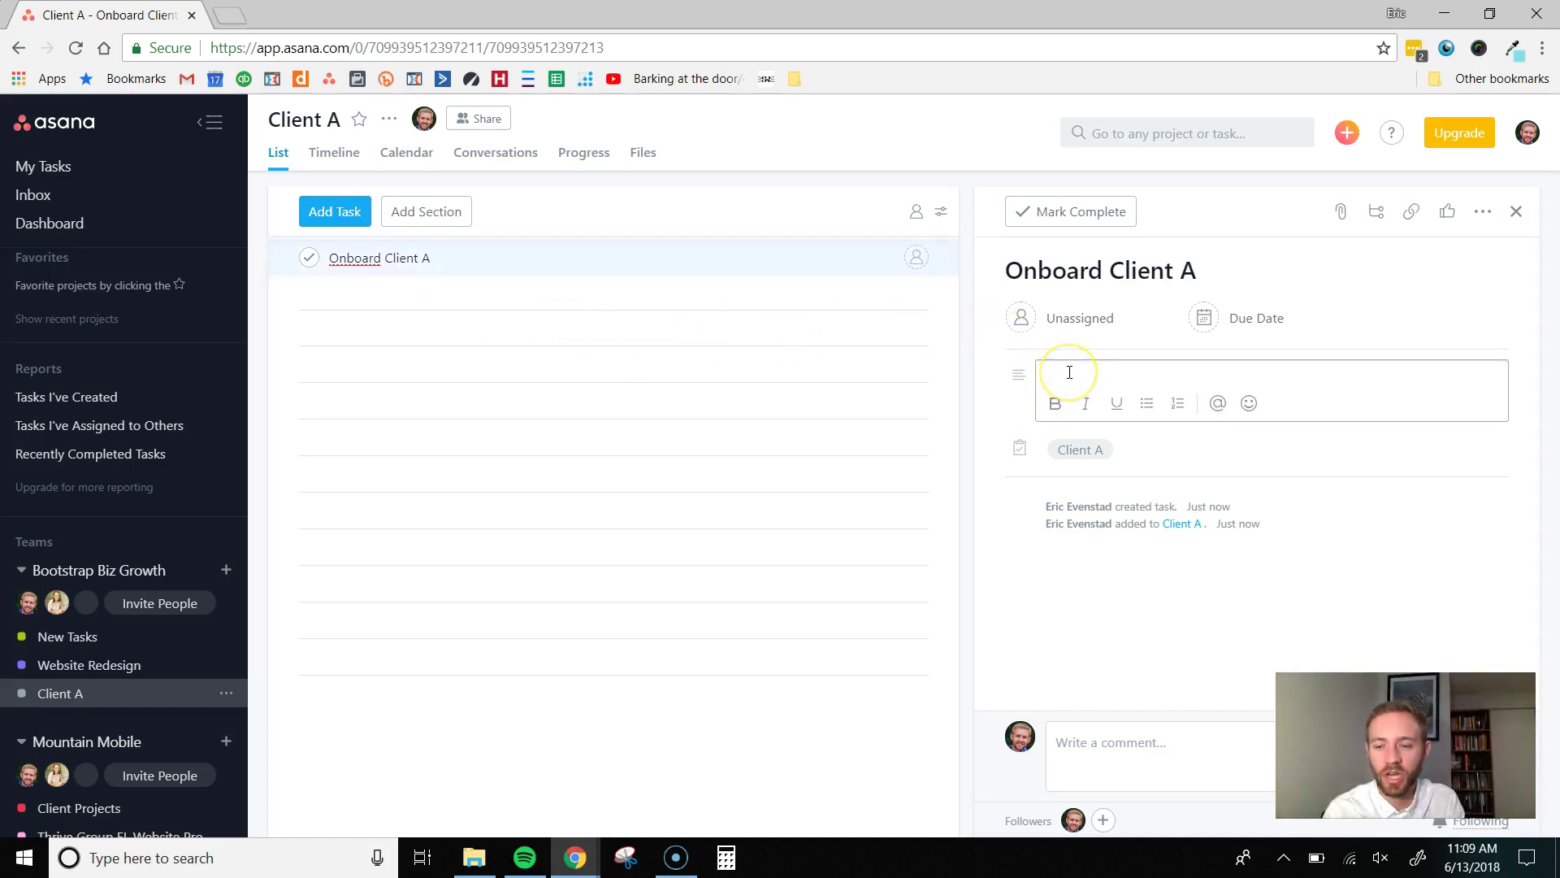
text(Onboarding )
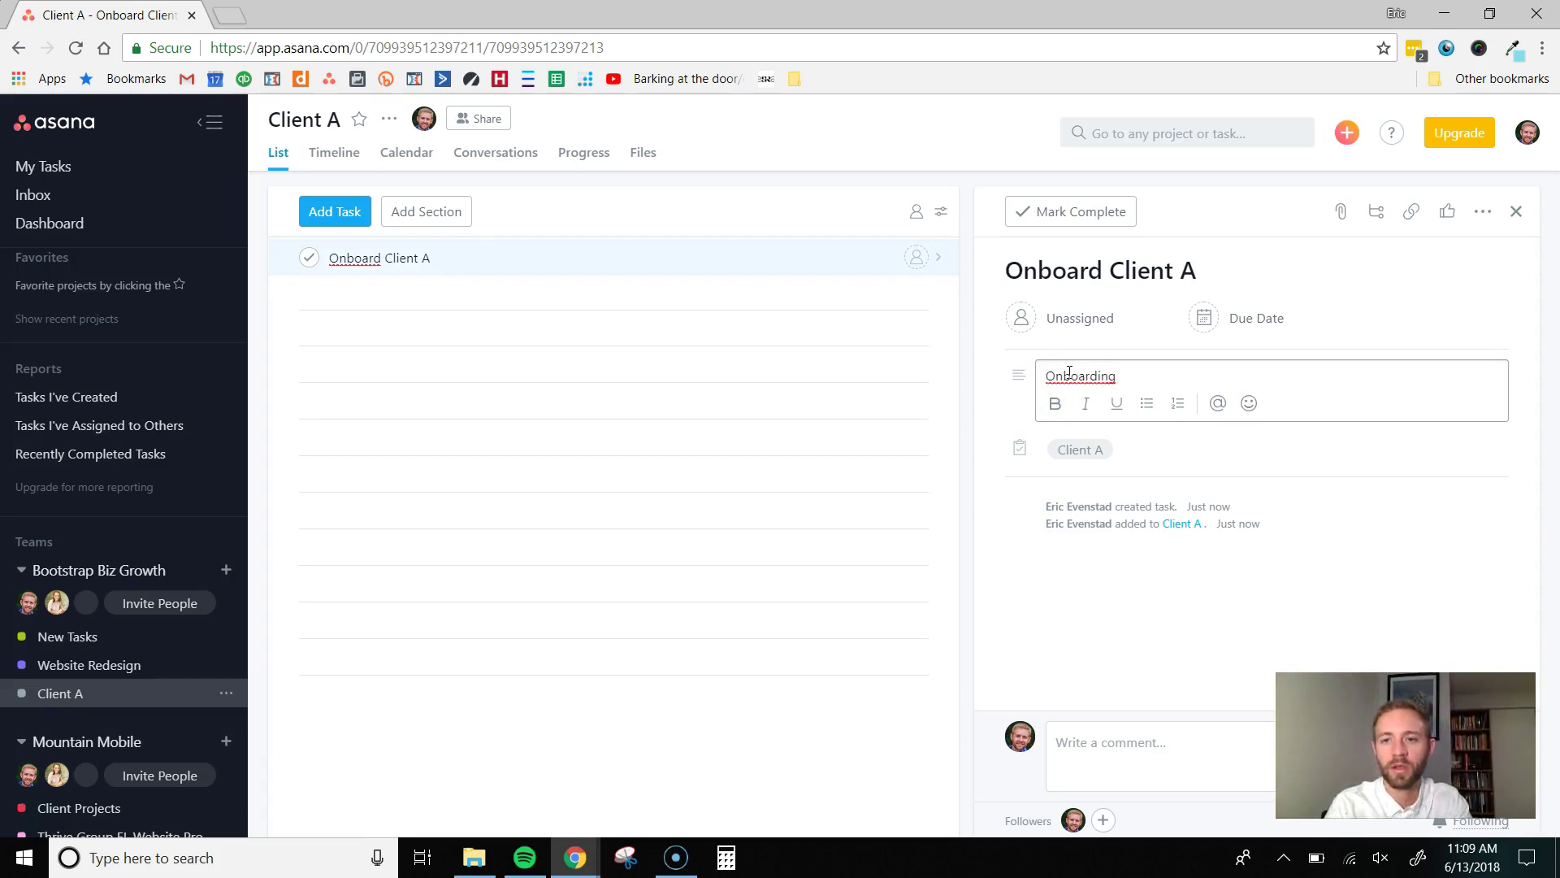
text(Client A)
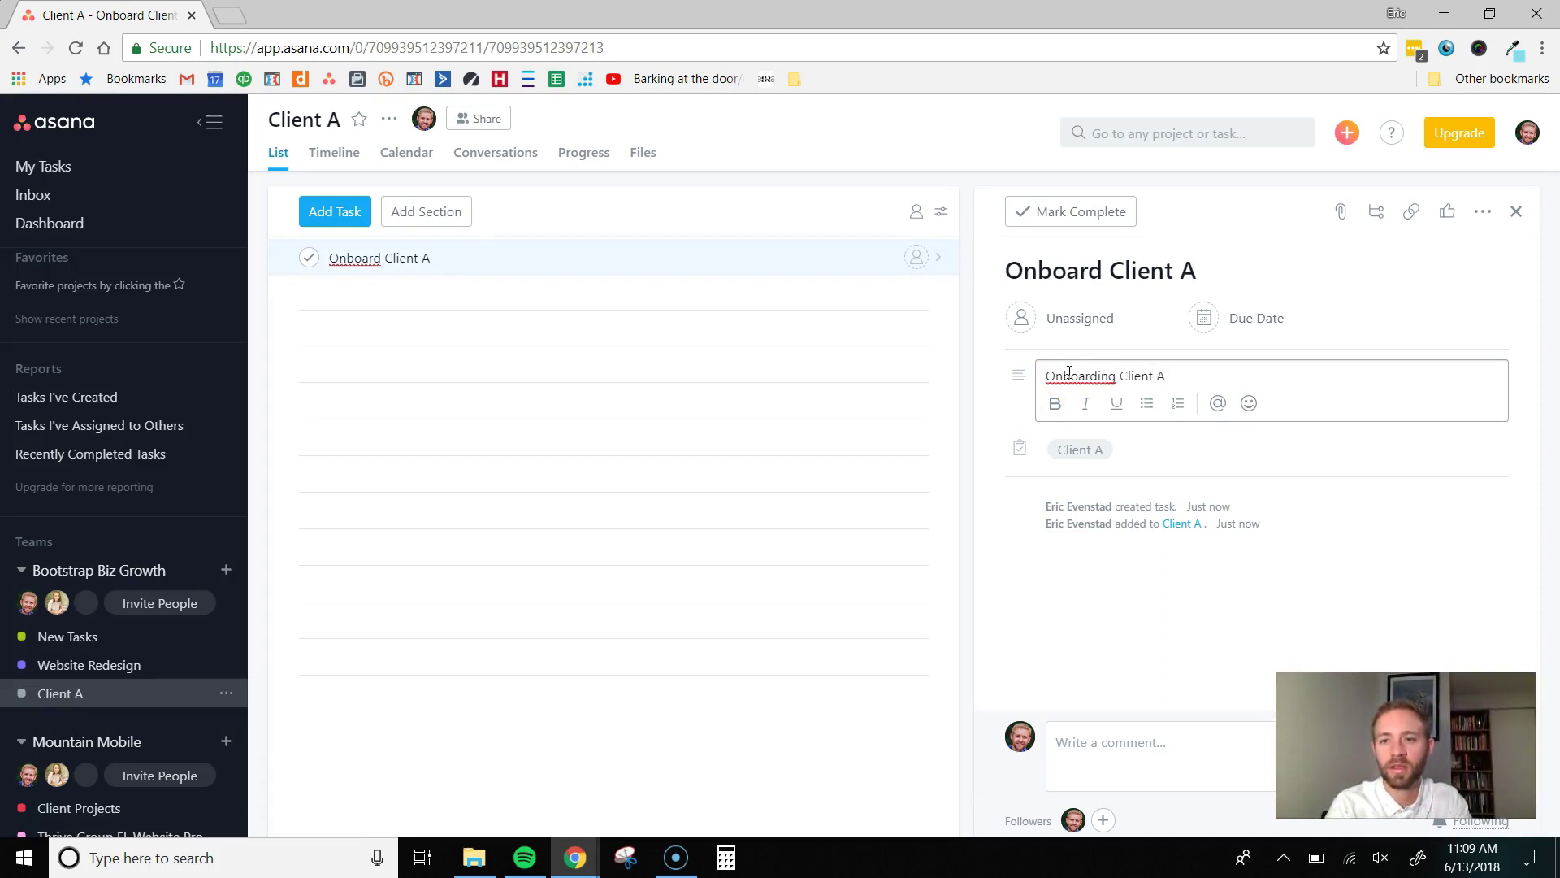
text( - Go through che)
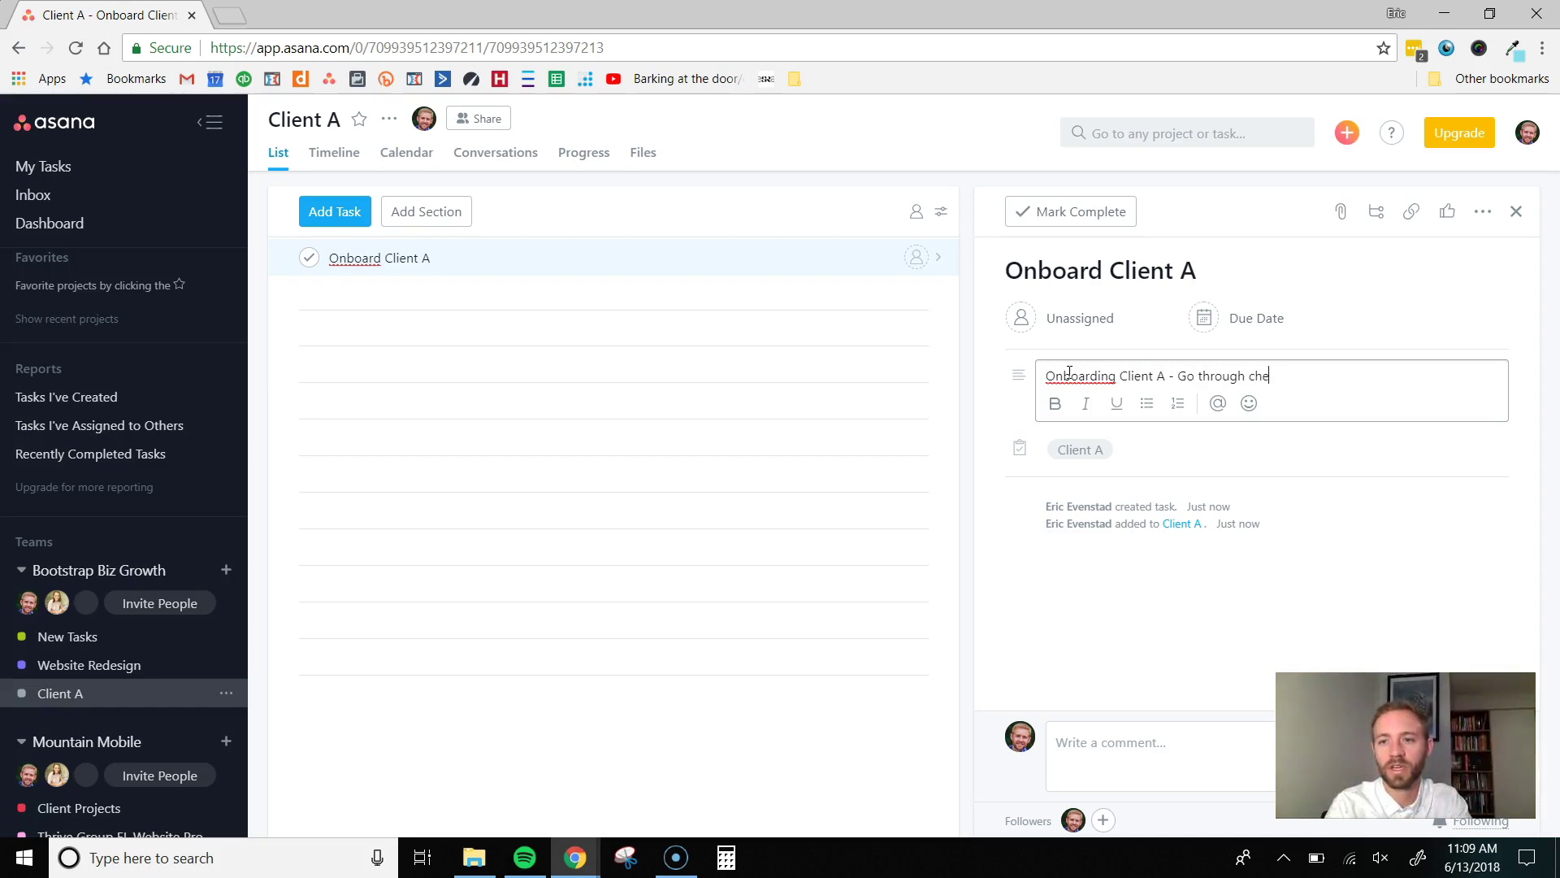
text(cklist below)
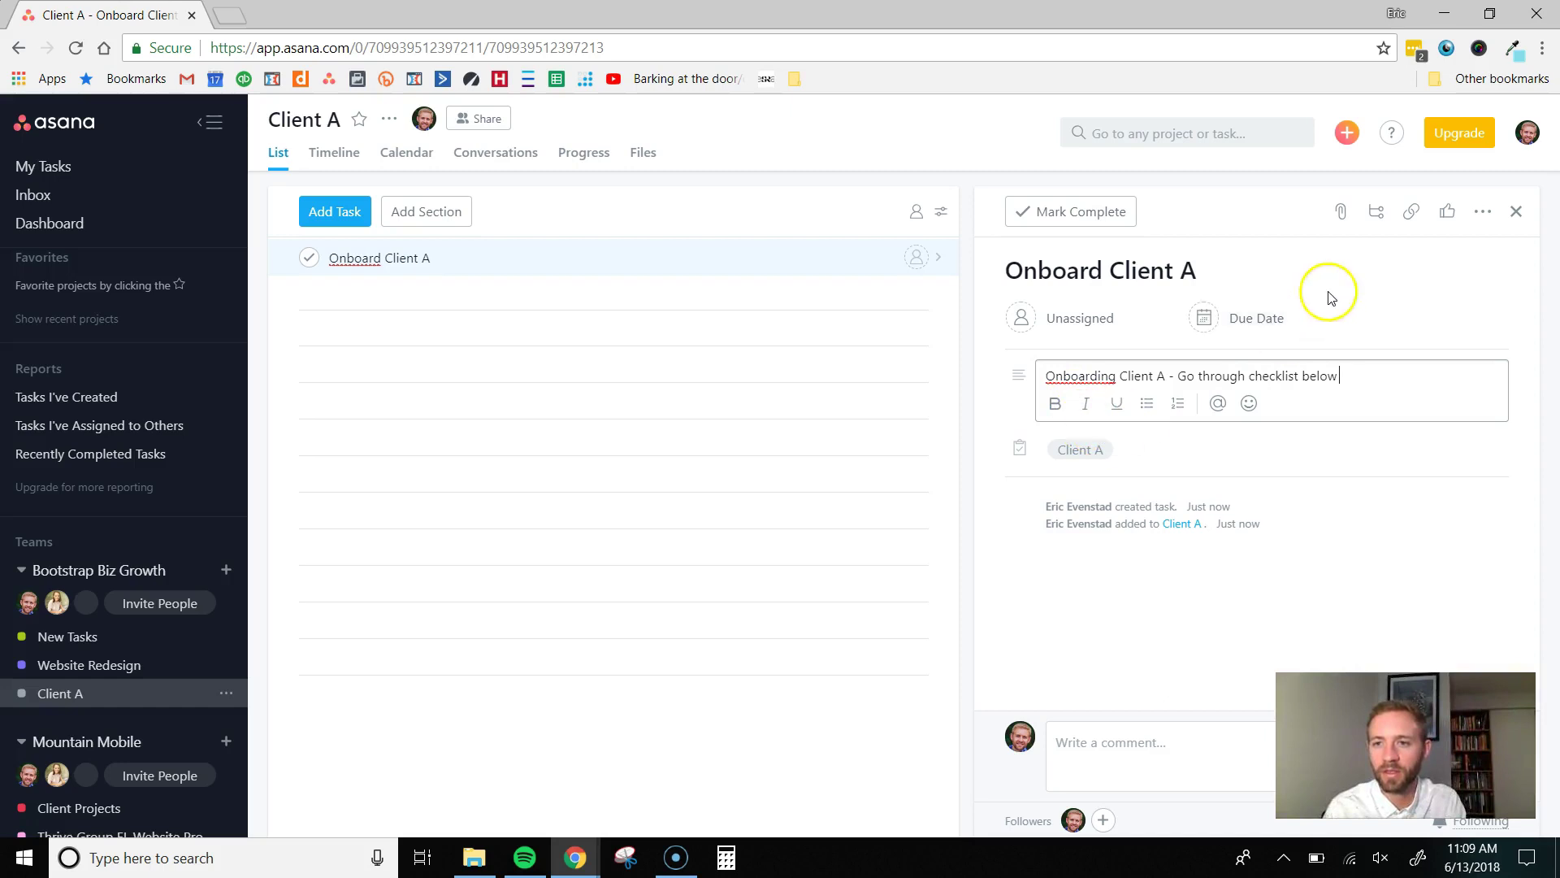
- Add subtasks 'Step 1: Welcome them to team' and 'Step 2: Set up their account'
click(1375, 211)
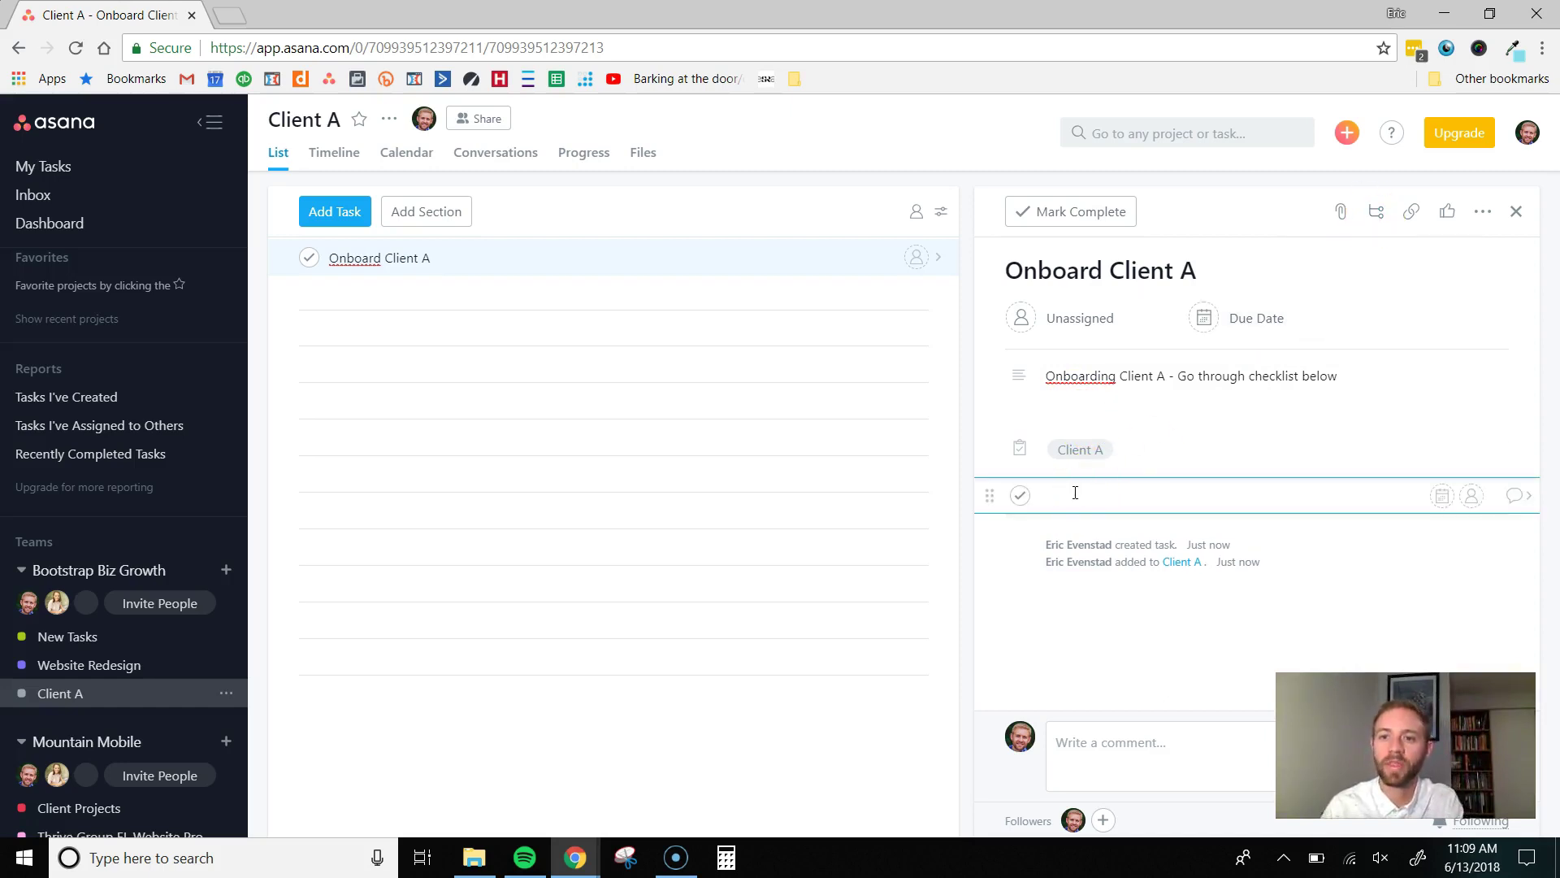
text(Step 1)
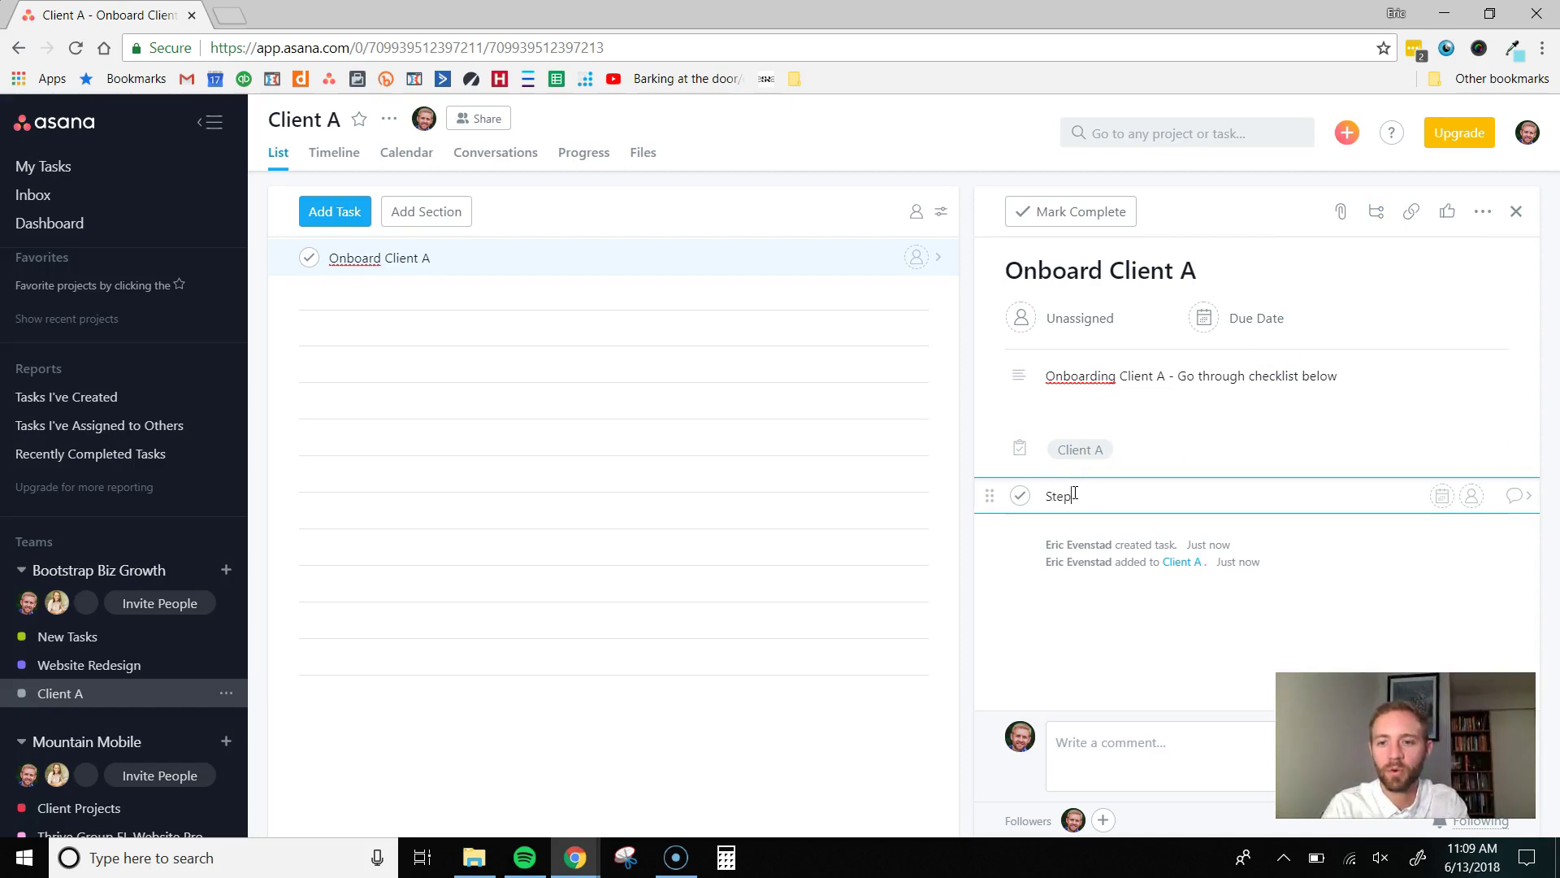
text(: Welcome )
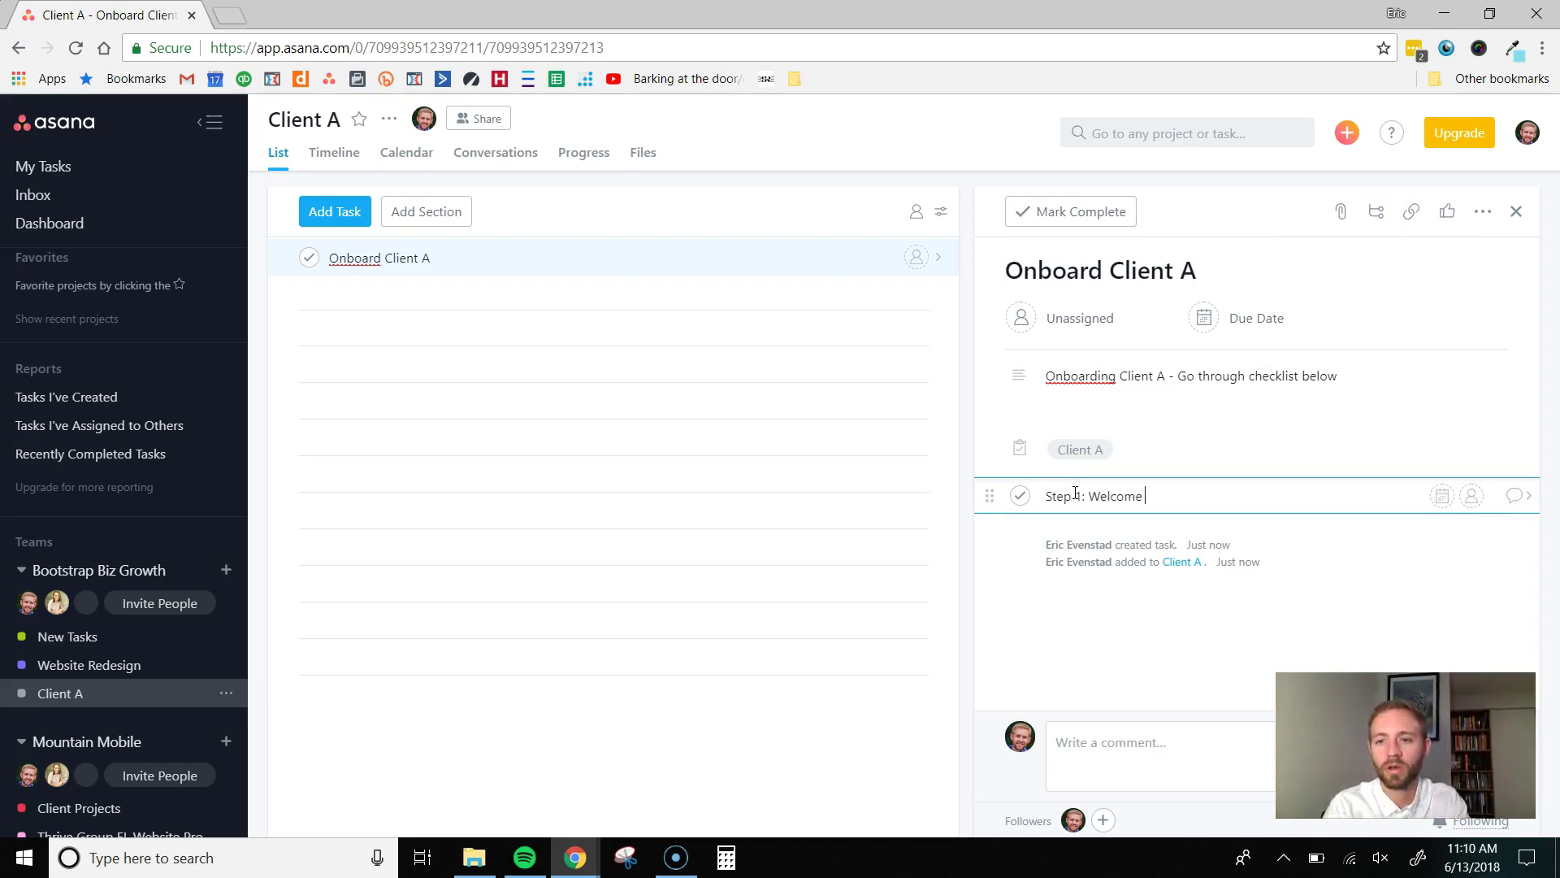
text(them to team)
key(Return)
text(Step 2:)
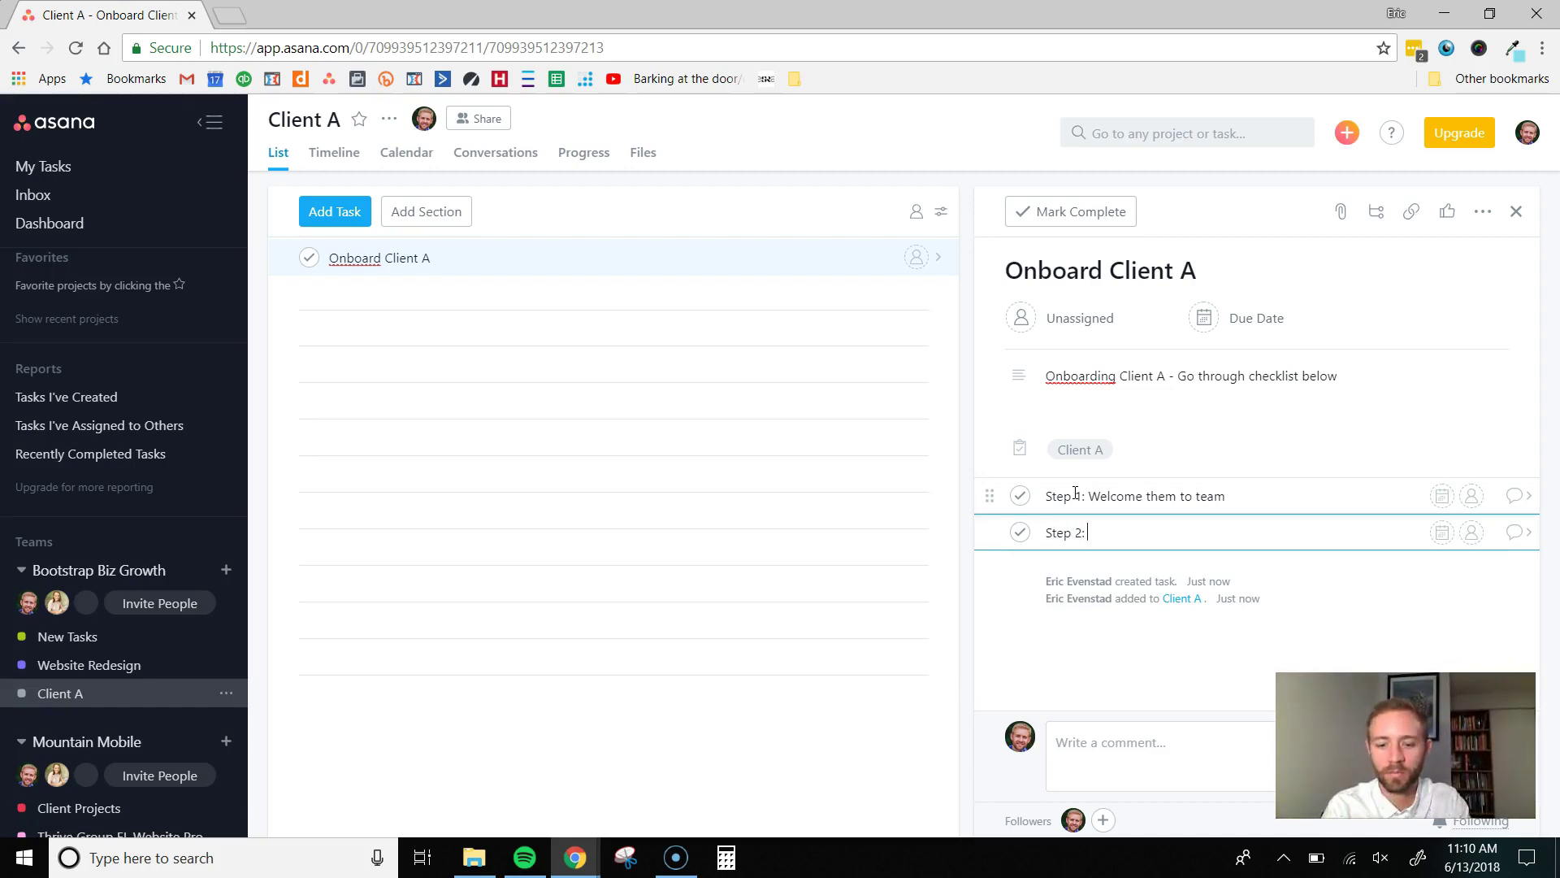
text( Set up their account)
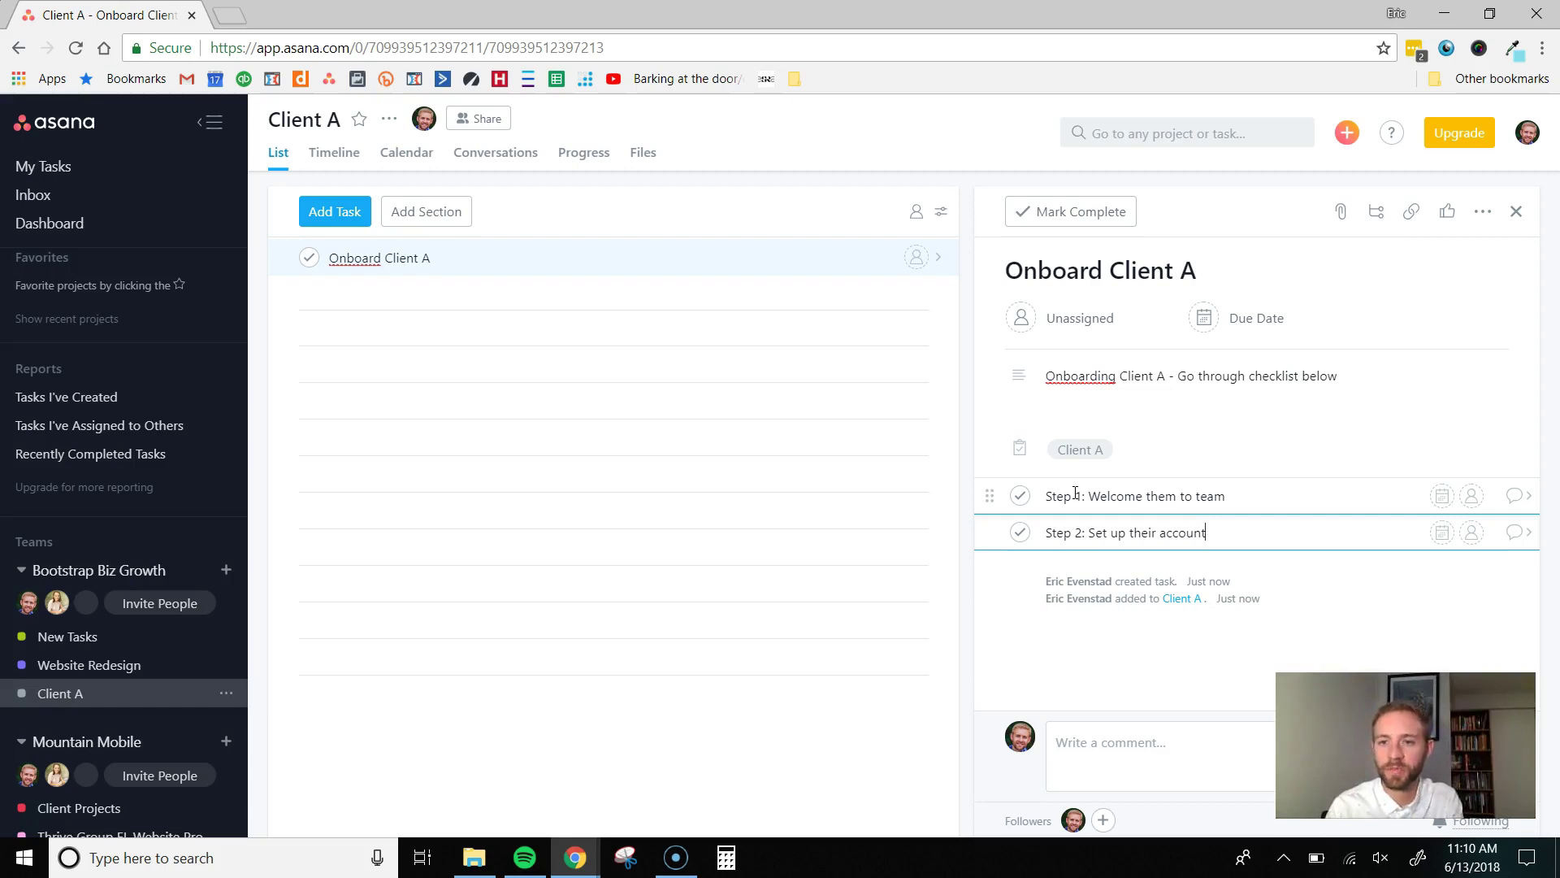
click(1104, 371)
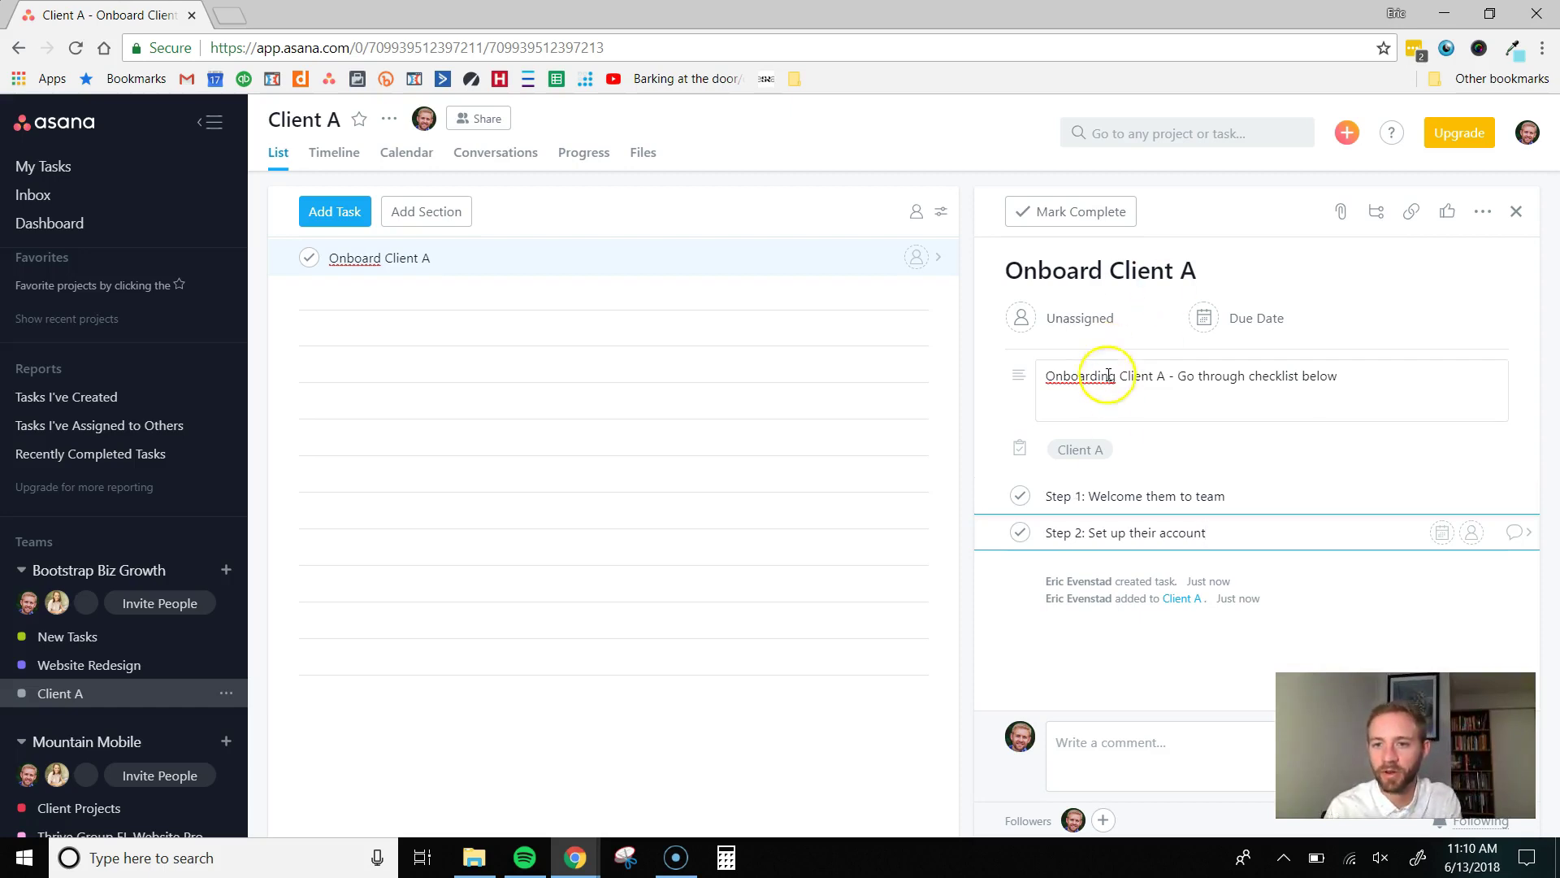
- Attach 'Affiliate Tutorial.mp4' from the computer to the Onboard Client A task
click(1340, 215)
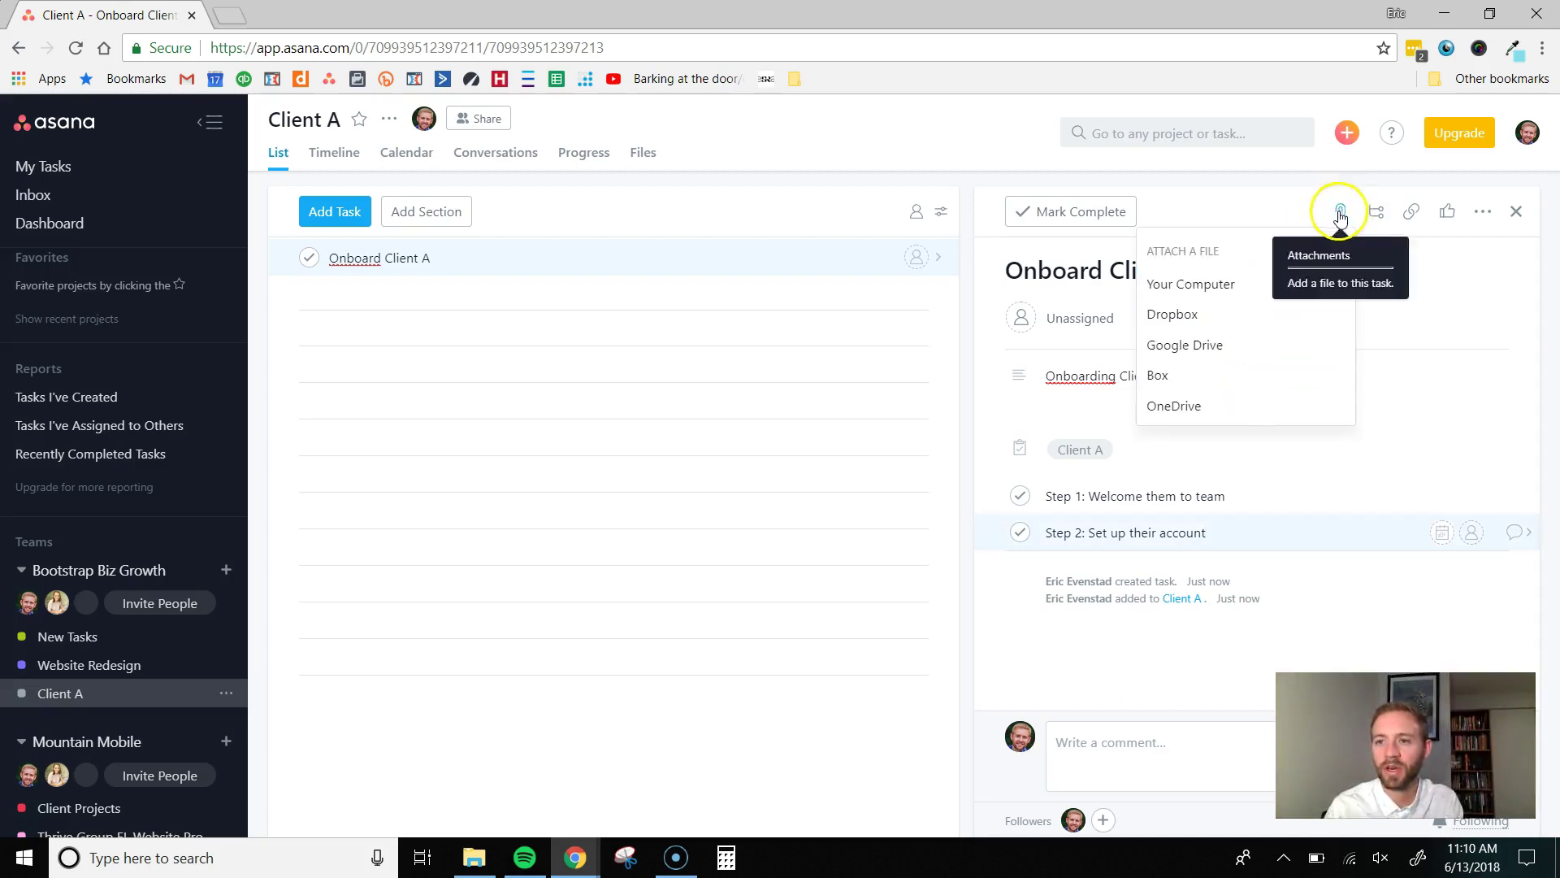
click(1196, 283)
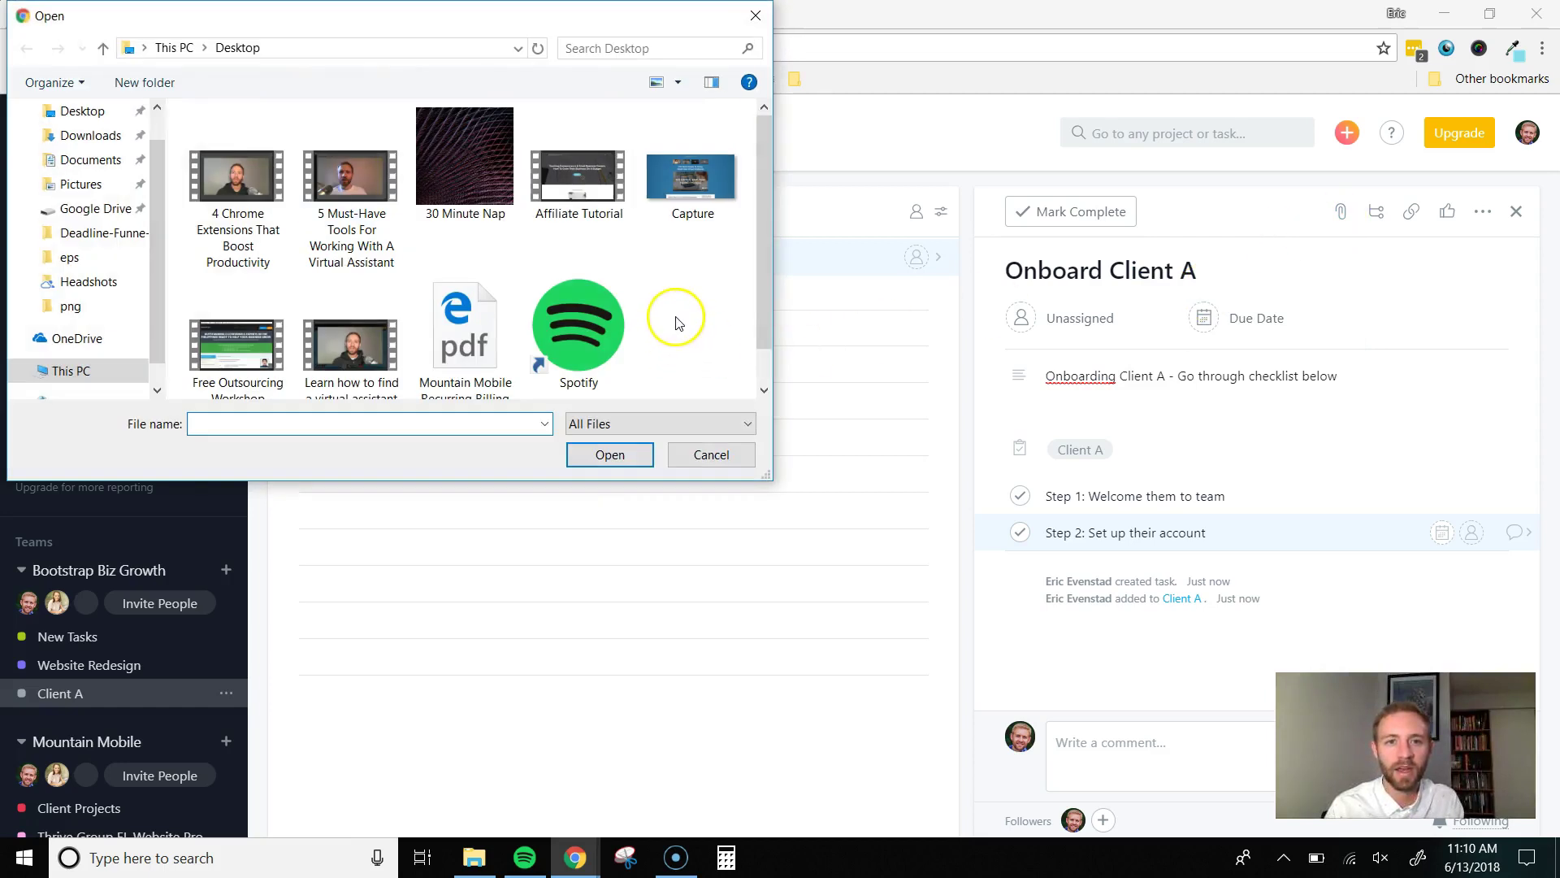
scroll(676, 280, down, 1)
click(572, 143)
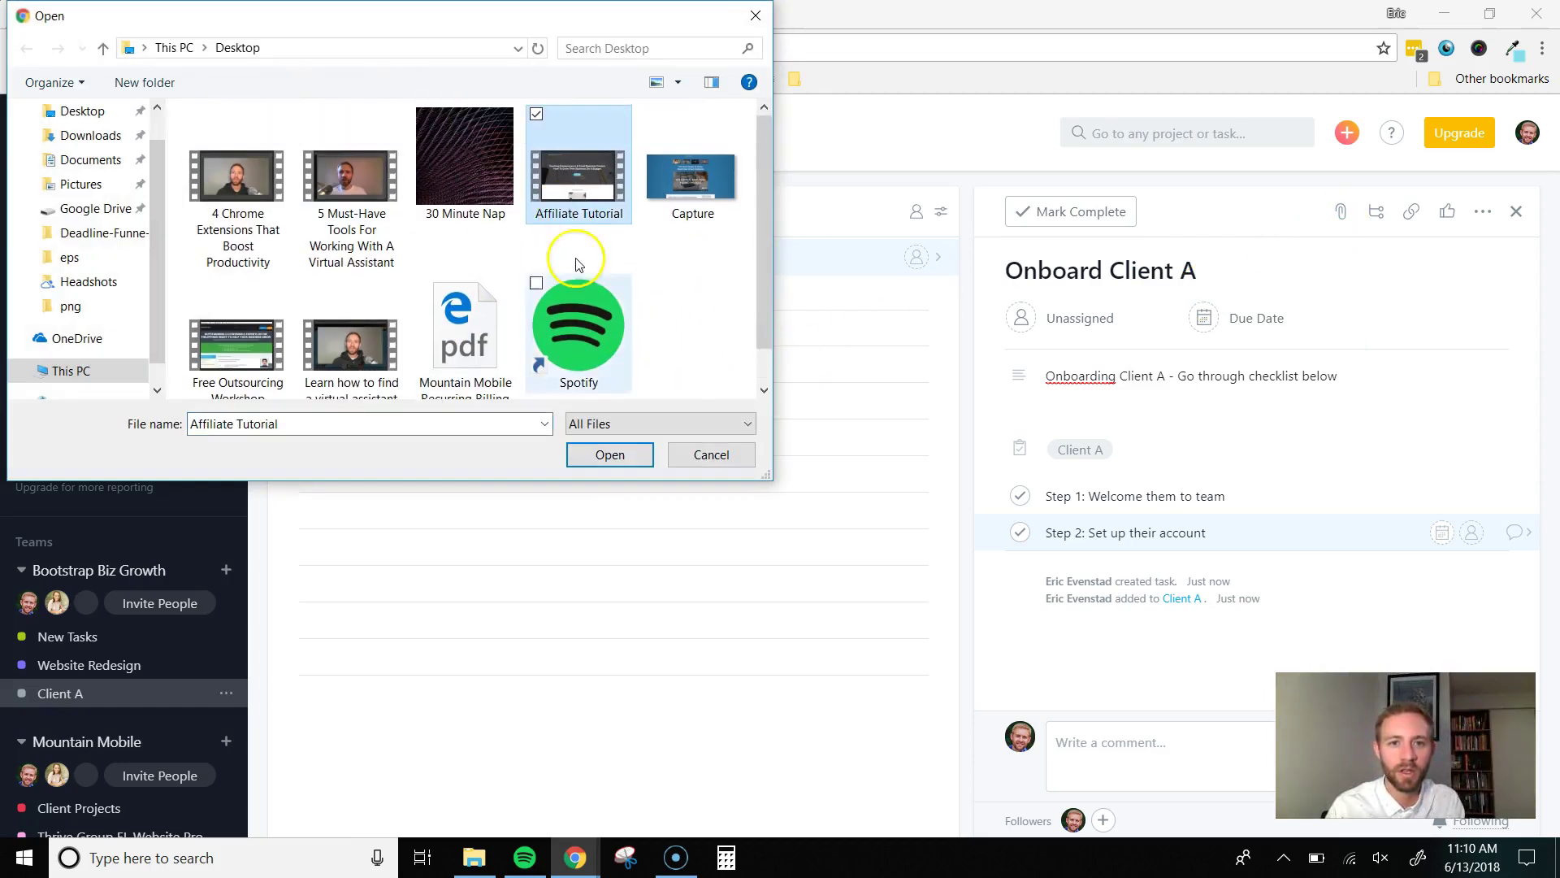
click(609, 454)
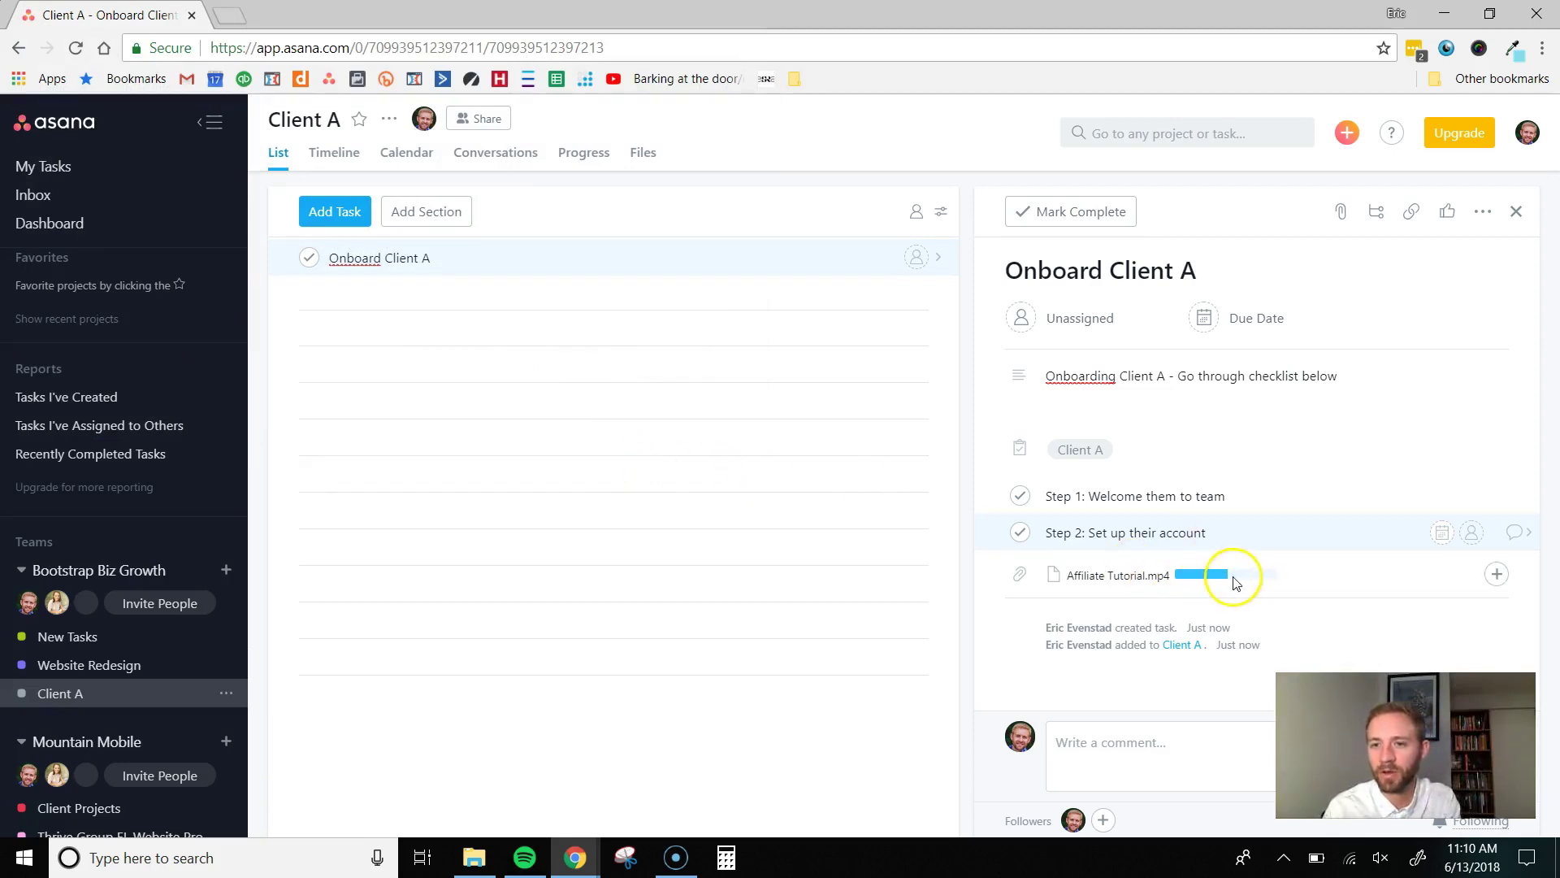
- Add the description line 'Refer to attached video'
click(1339, 393)
key(Return)
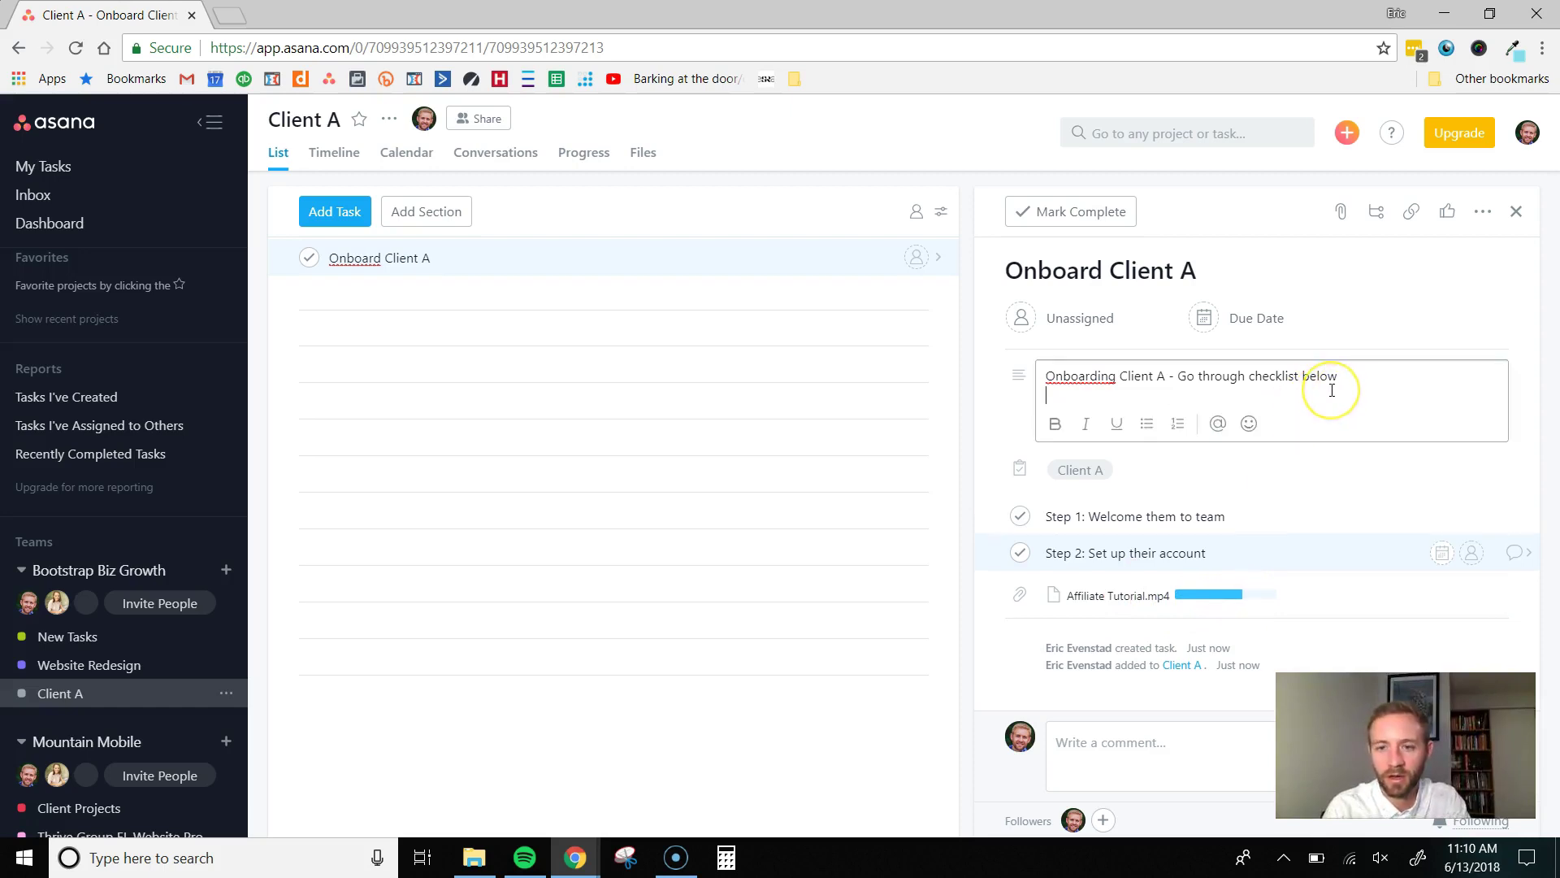
text(Refer to attached video)
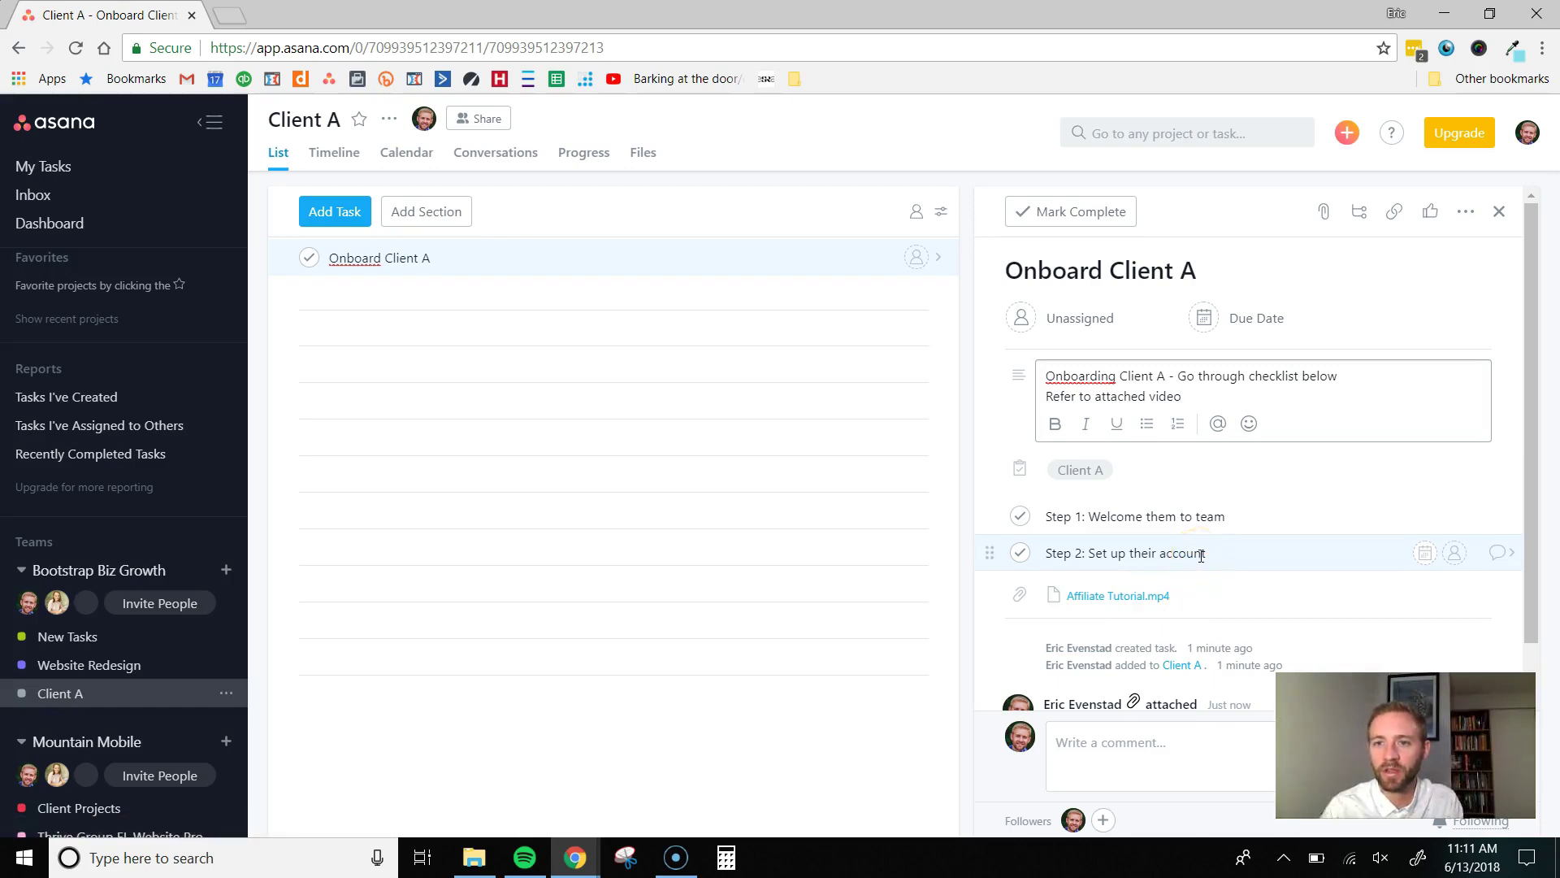
- Assign Onboard Client A to the second teammate in the list
click(1090, 328)
click(1090, 328)
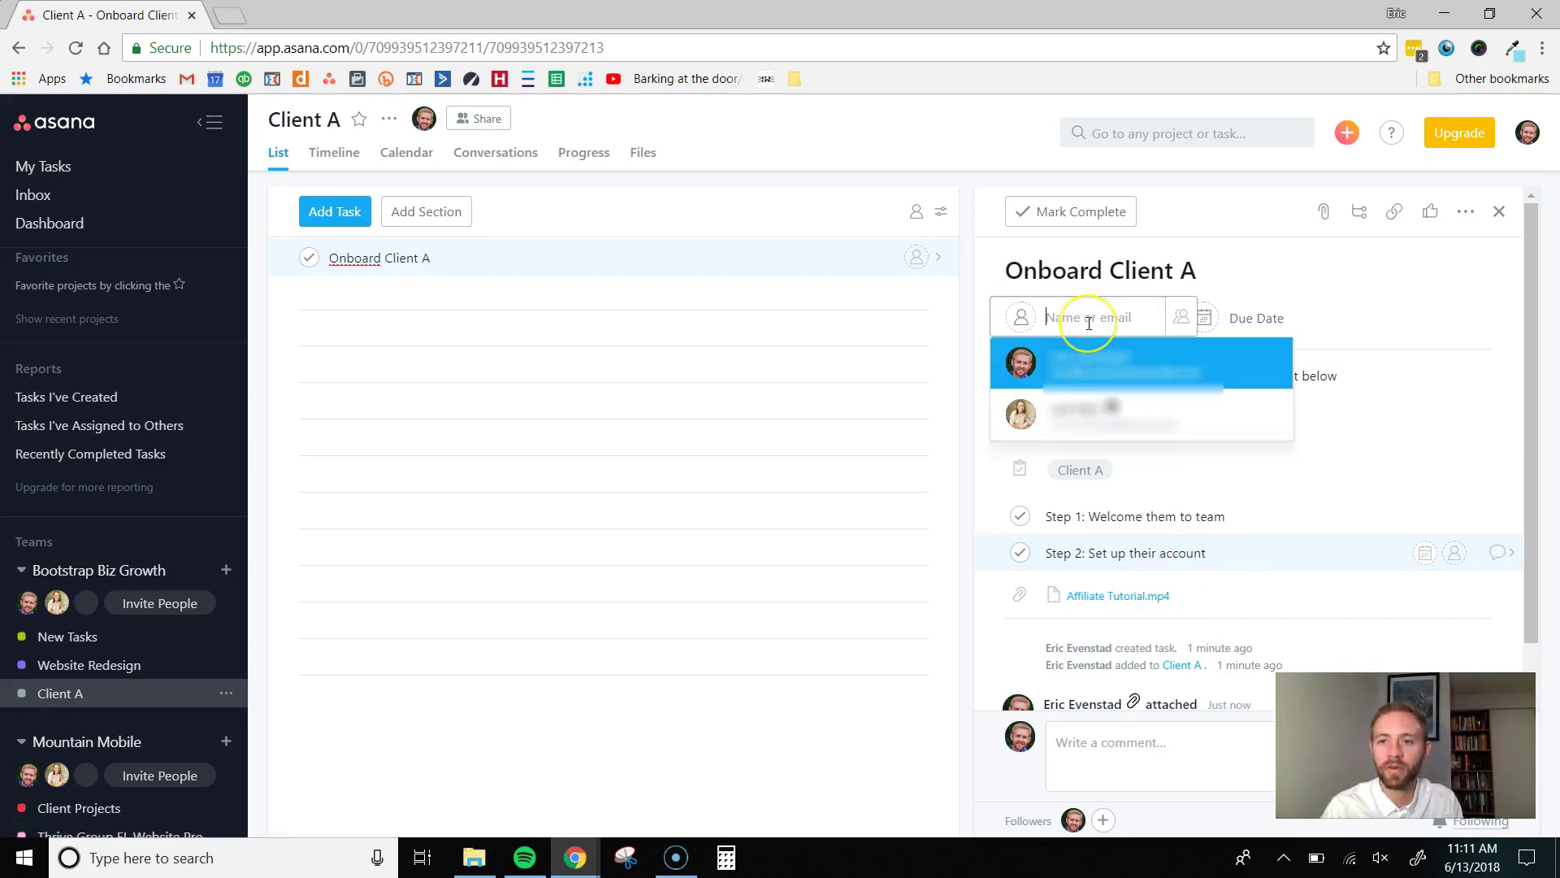
click(1099, 396)
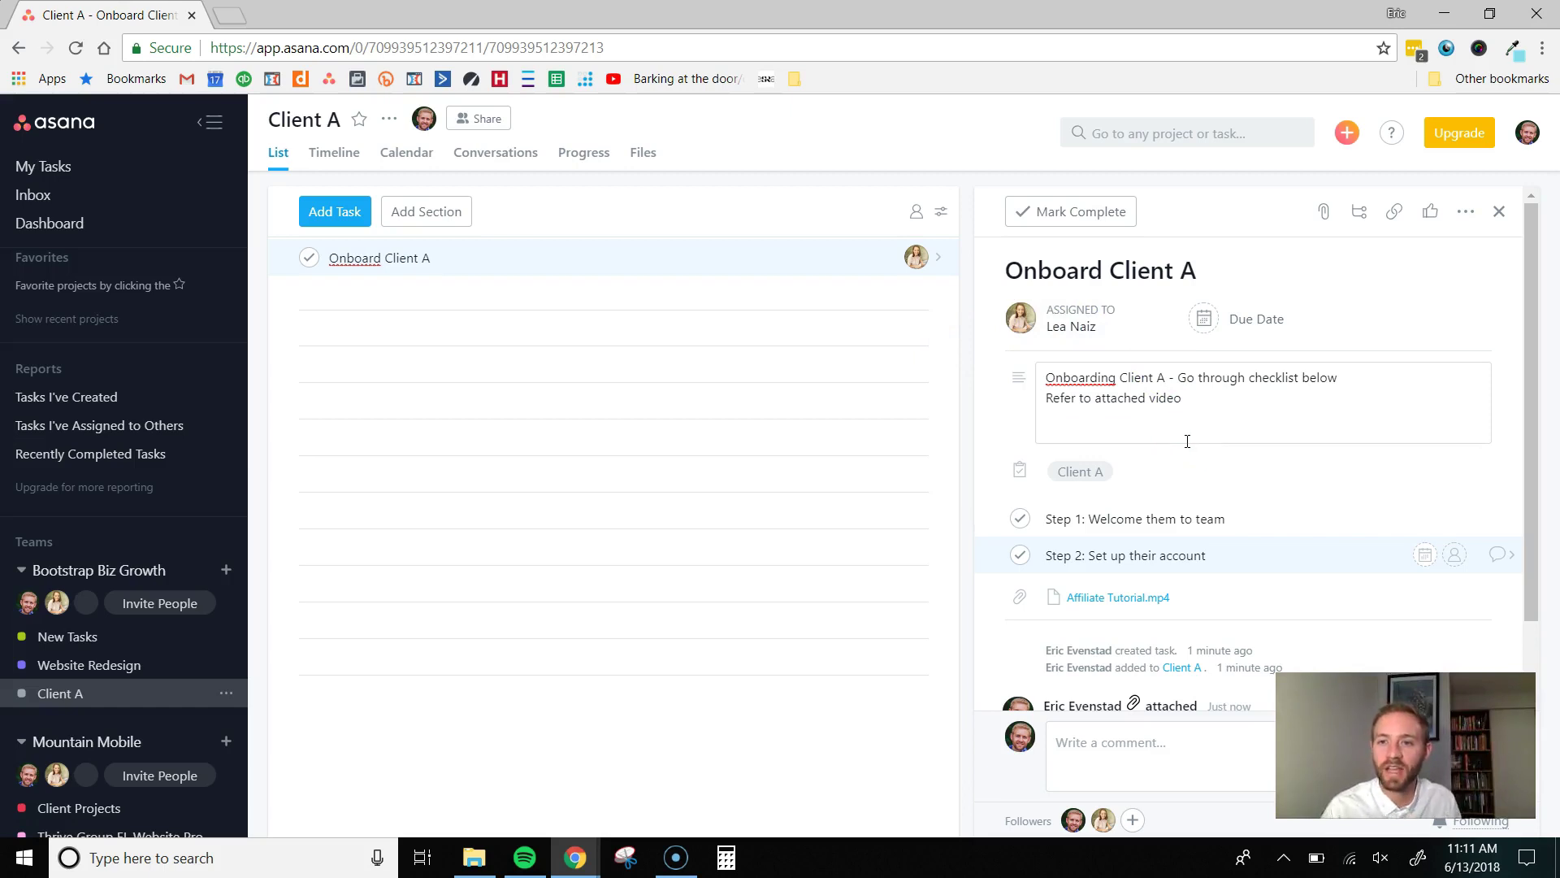
- Set the task's due date to Friday, June 15
click(1238, 325)
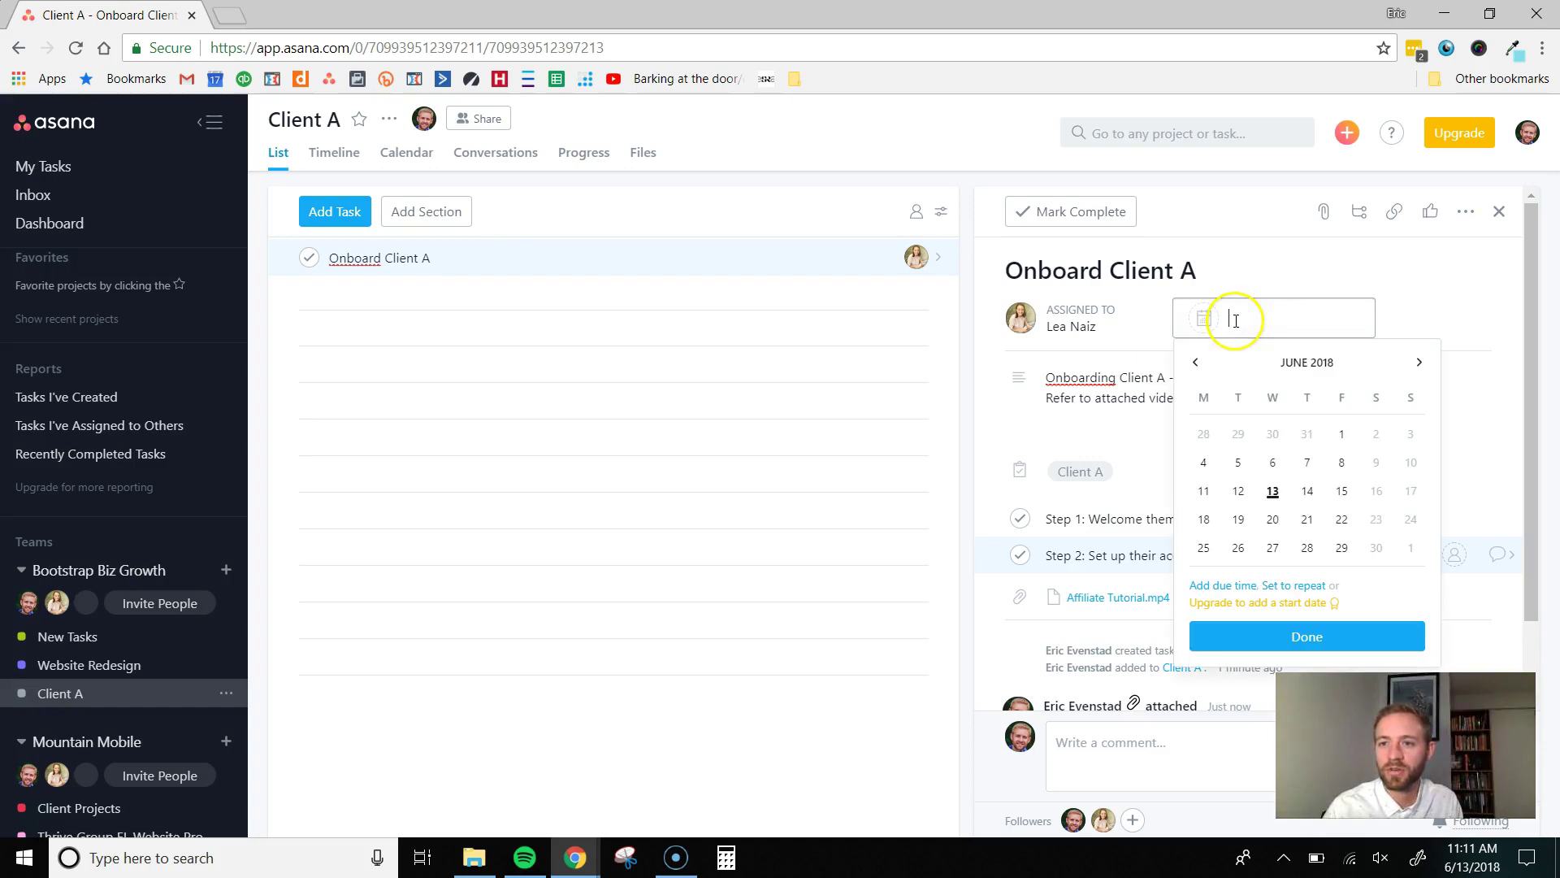
click(1340, 493)
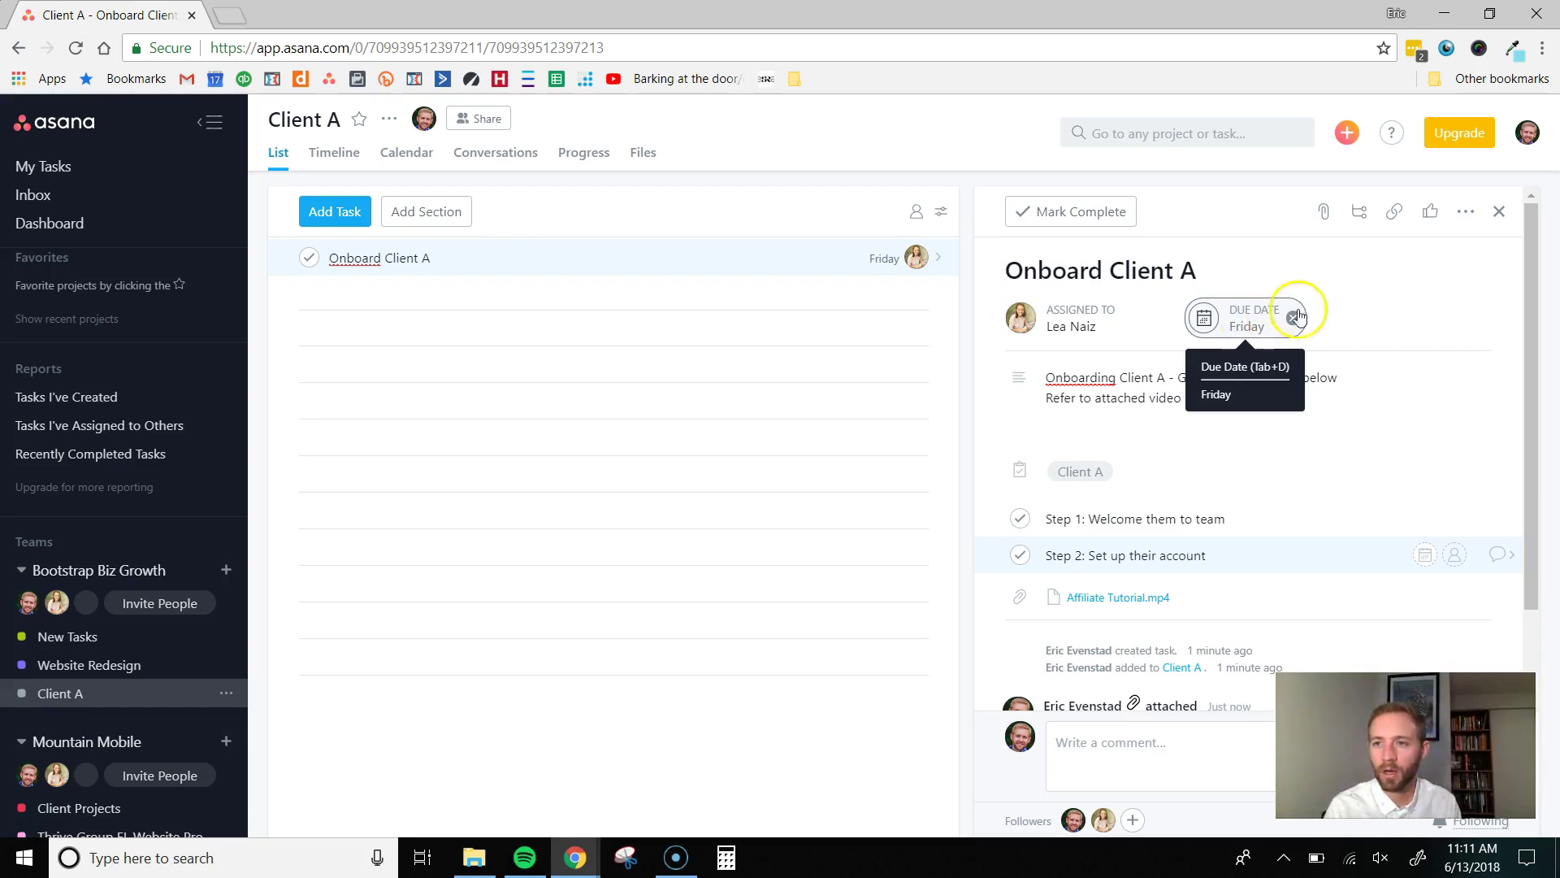
scroll(1426, 330, down, 1)
scroll(1376, 425, up, 1)
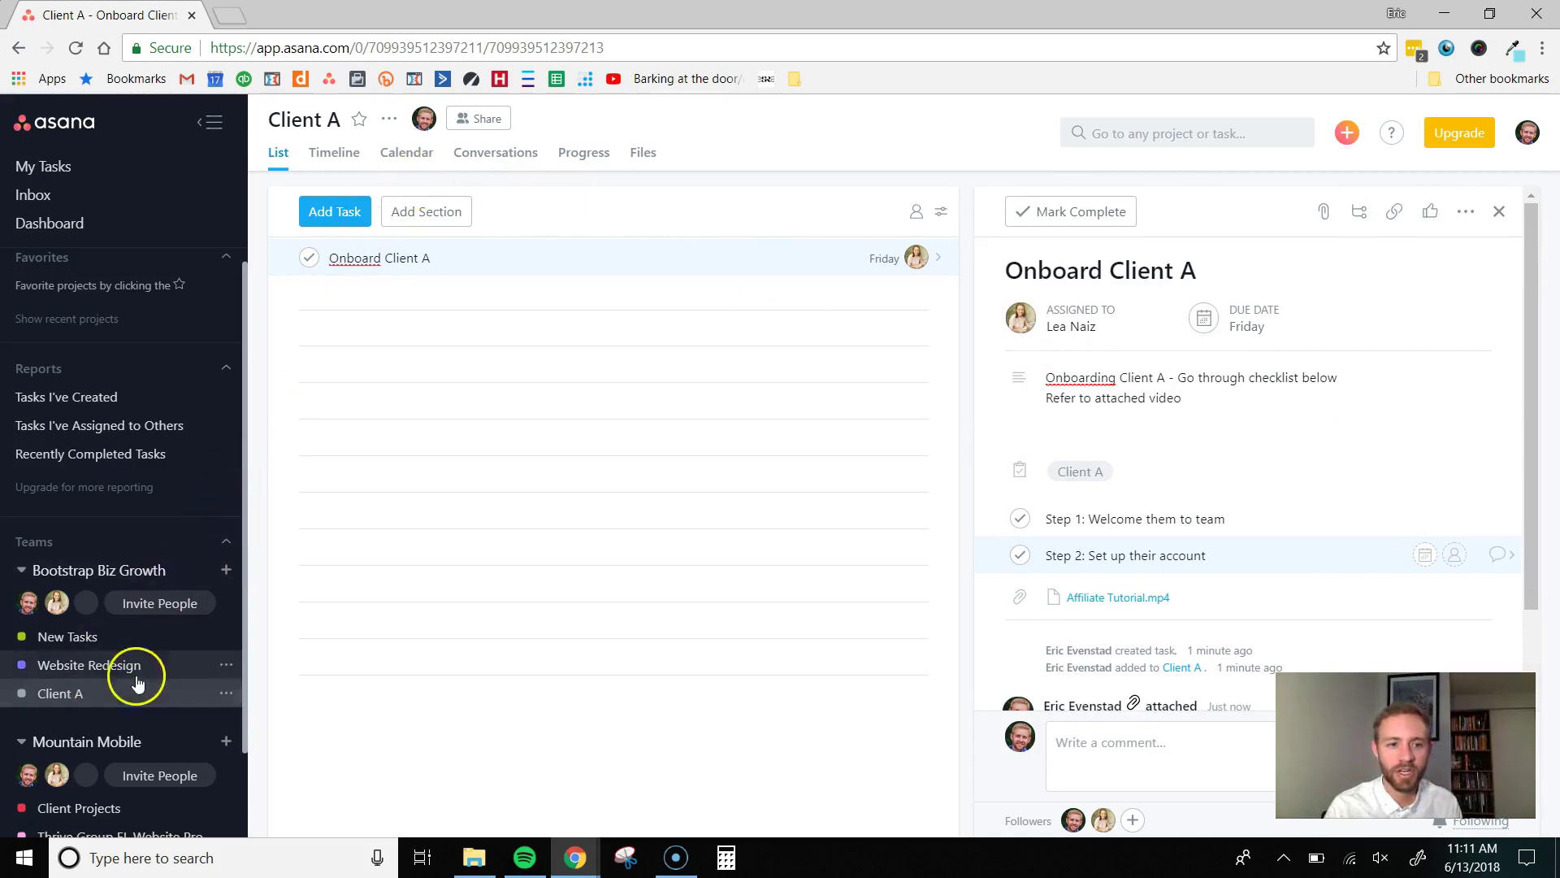
- Start a Client A conversation titled 'Client A wants to move faster'
click(507, 161)
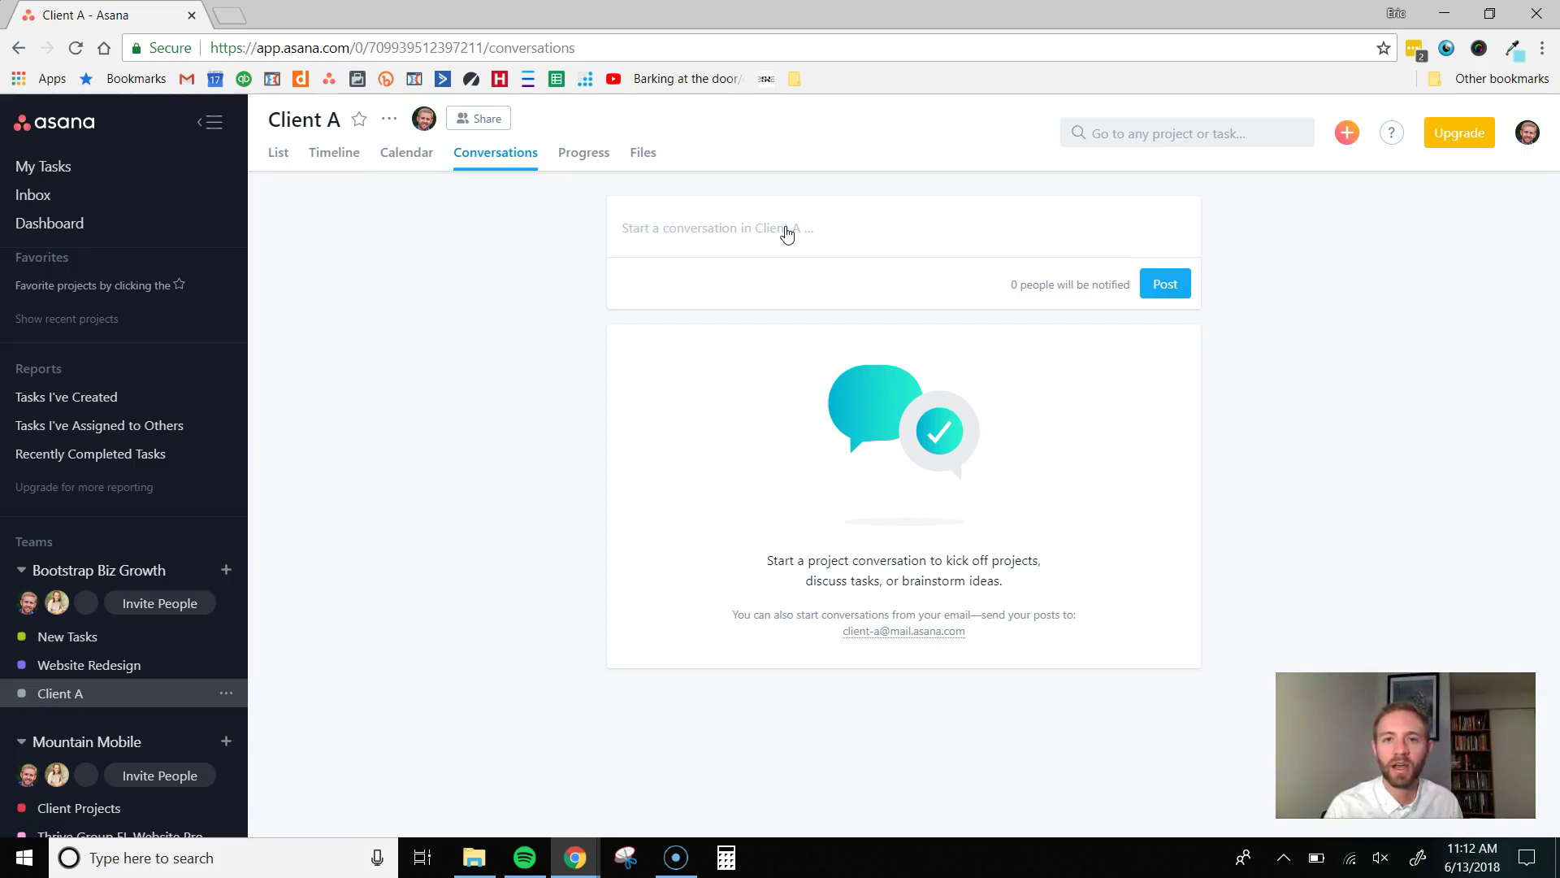
click(786, 231)
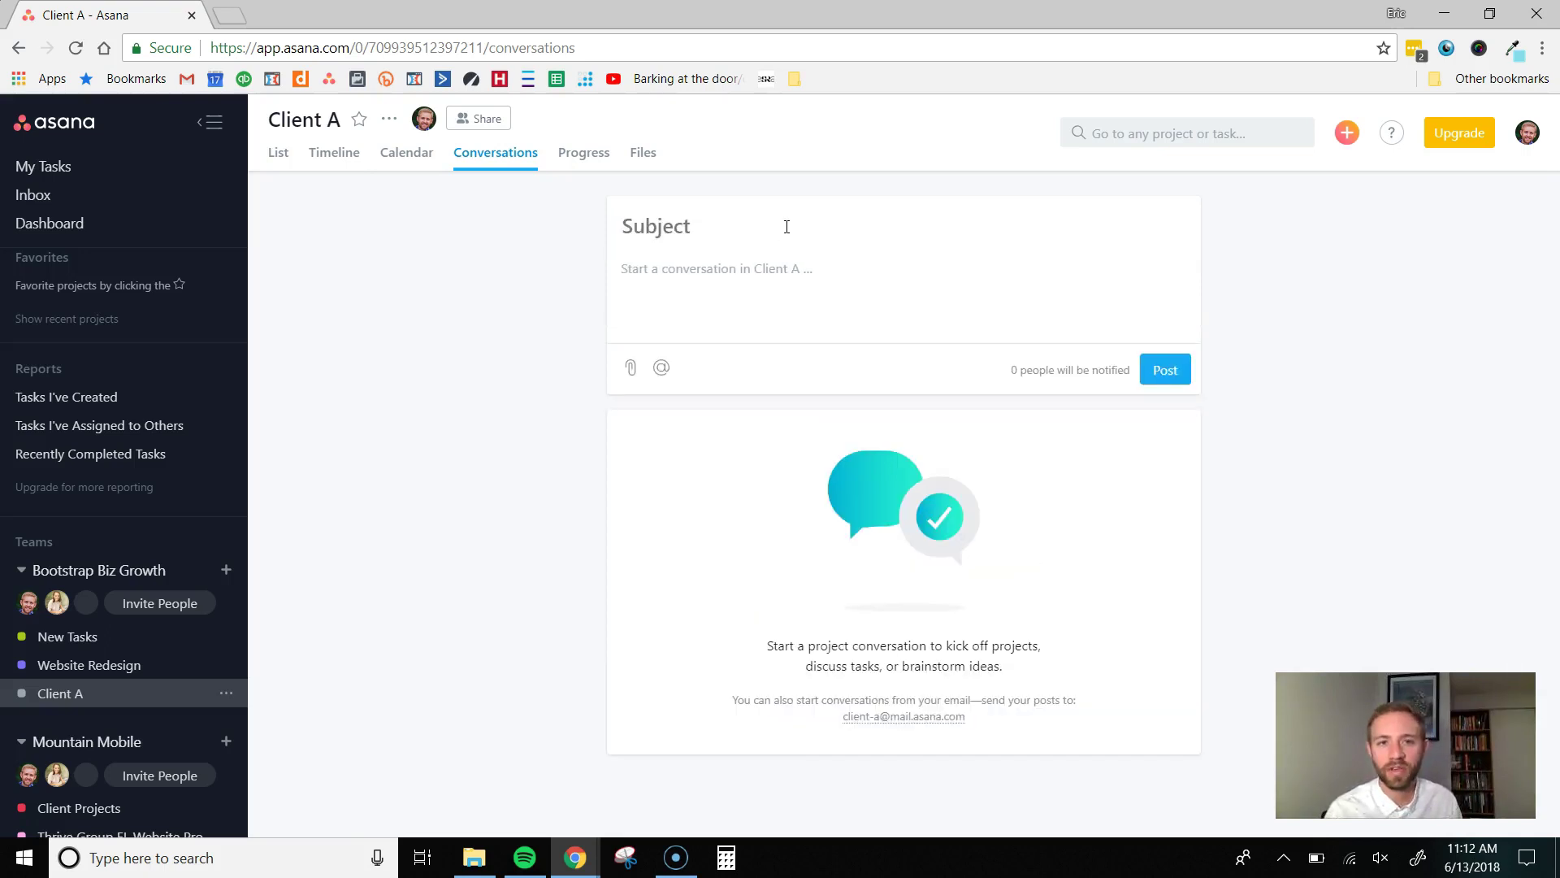
text(Client A wants to move faster)
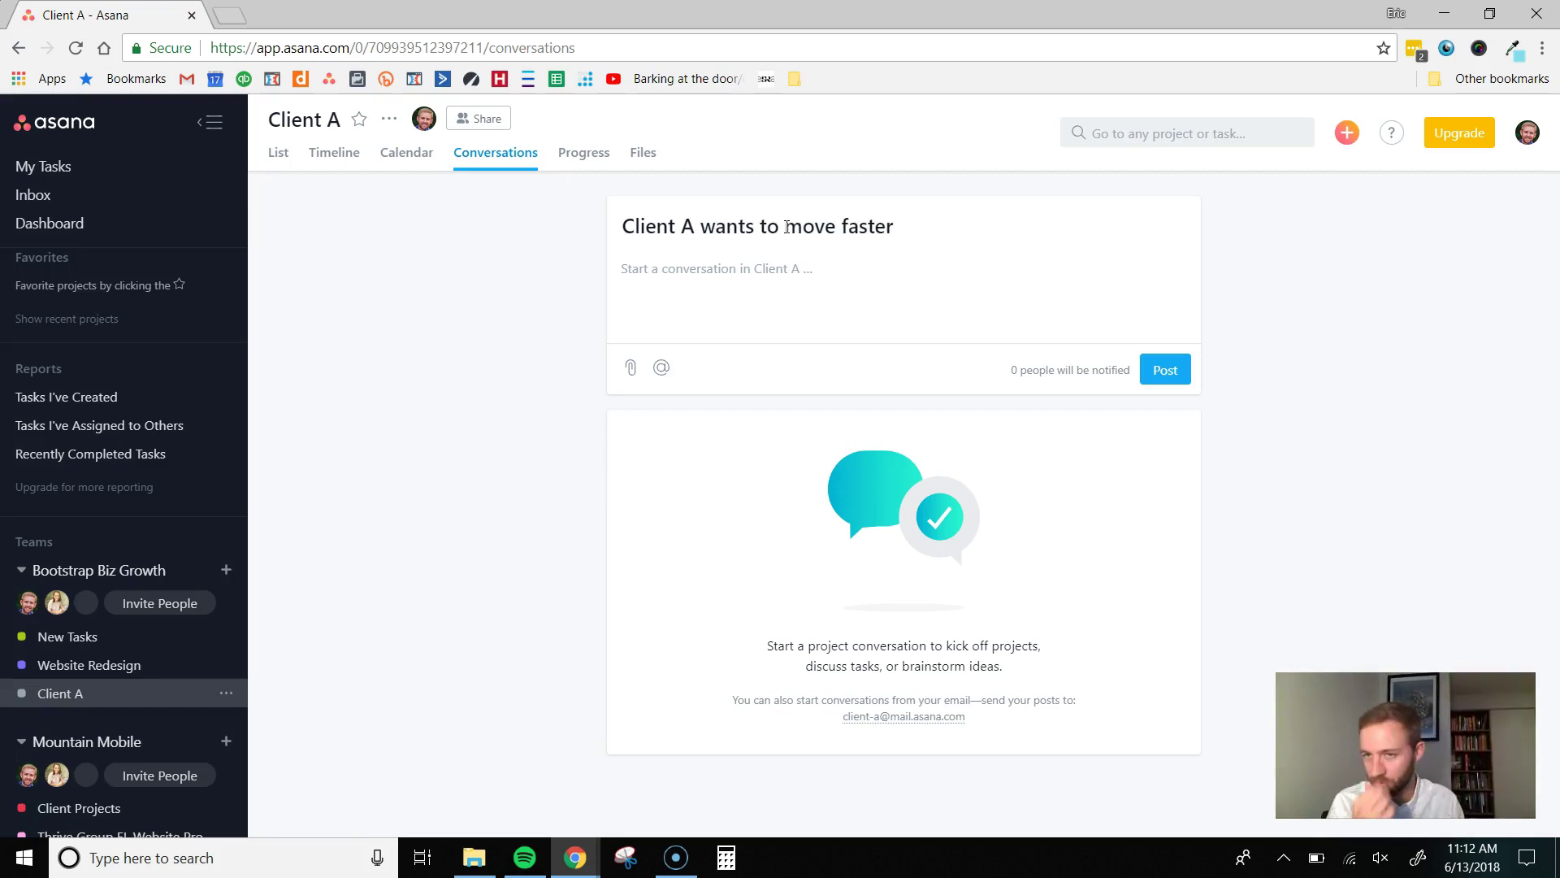
- Write the message body @-mentioning the teammate: 'Hey Lea, Can we speed things up?'
click(773, 266)
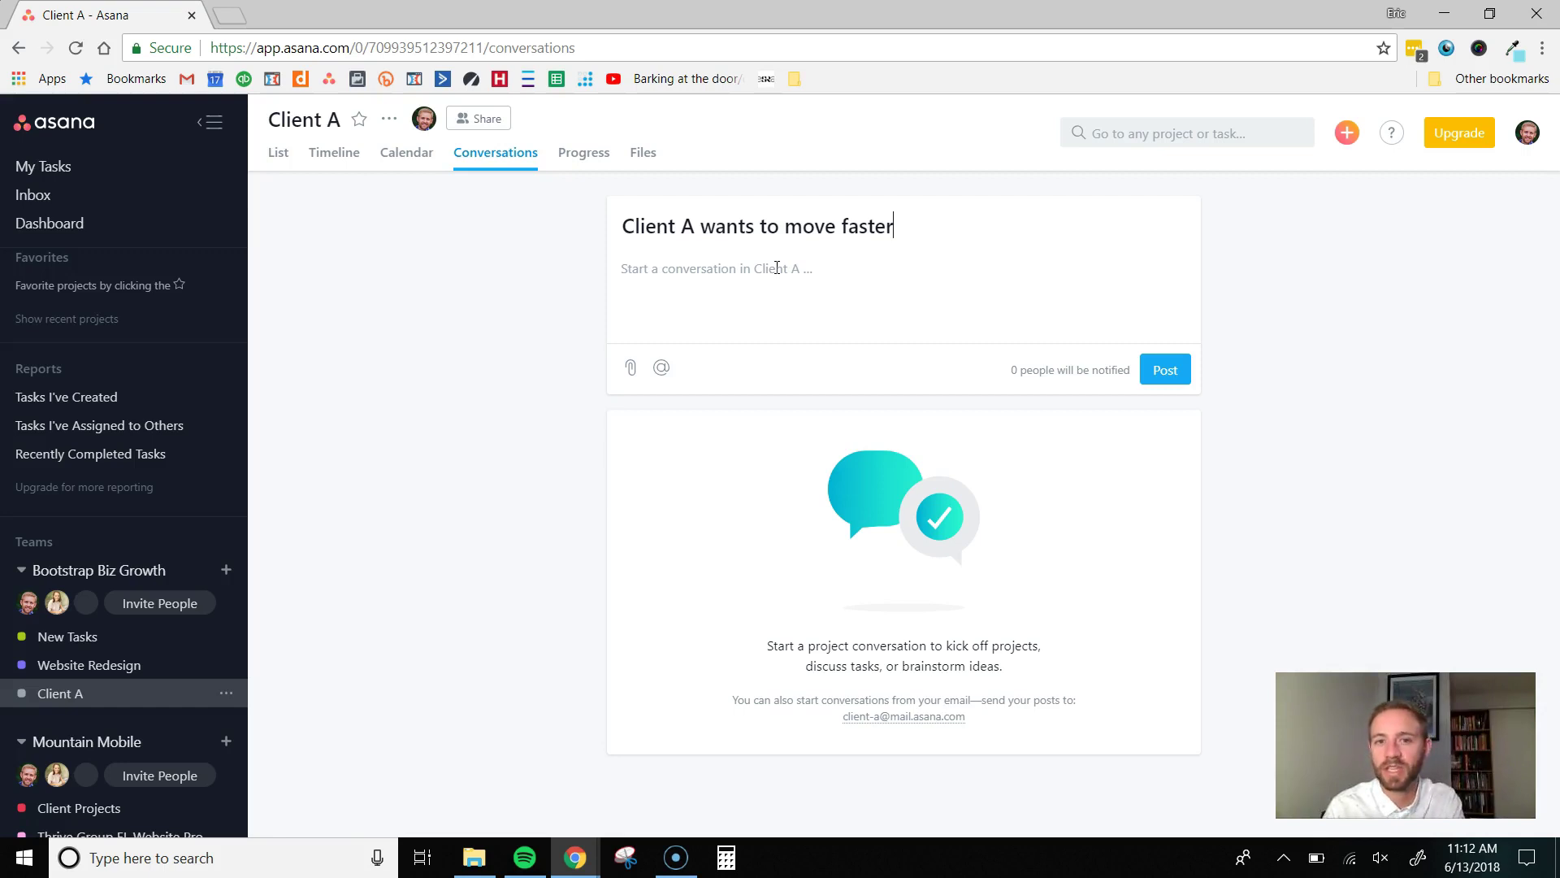
click(768, 269)
click(660, 367)
text(Lea)
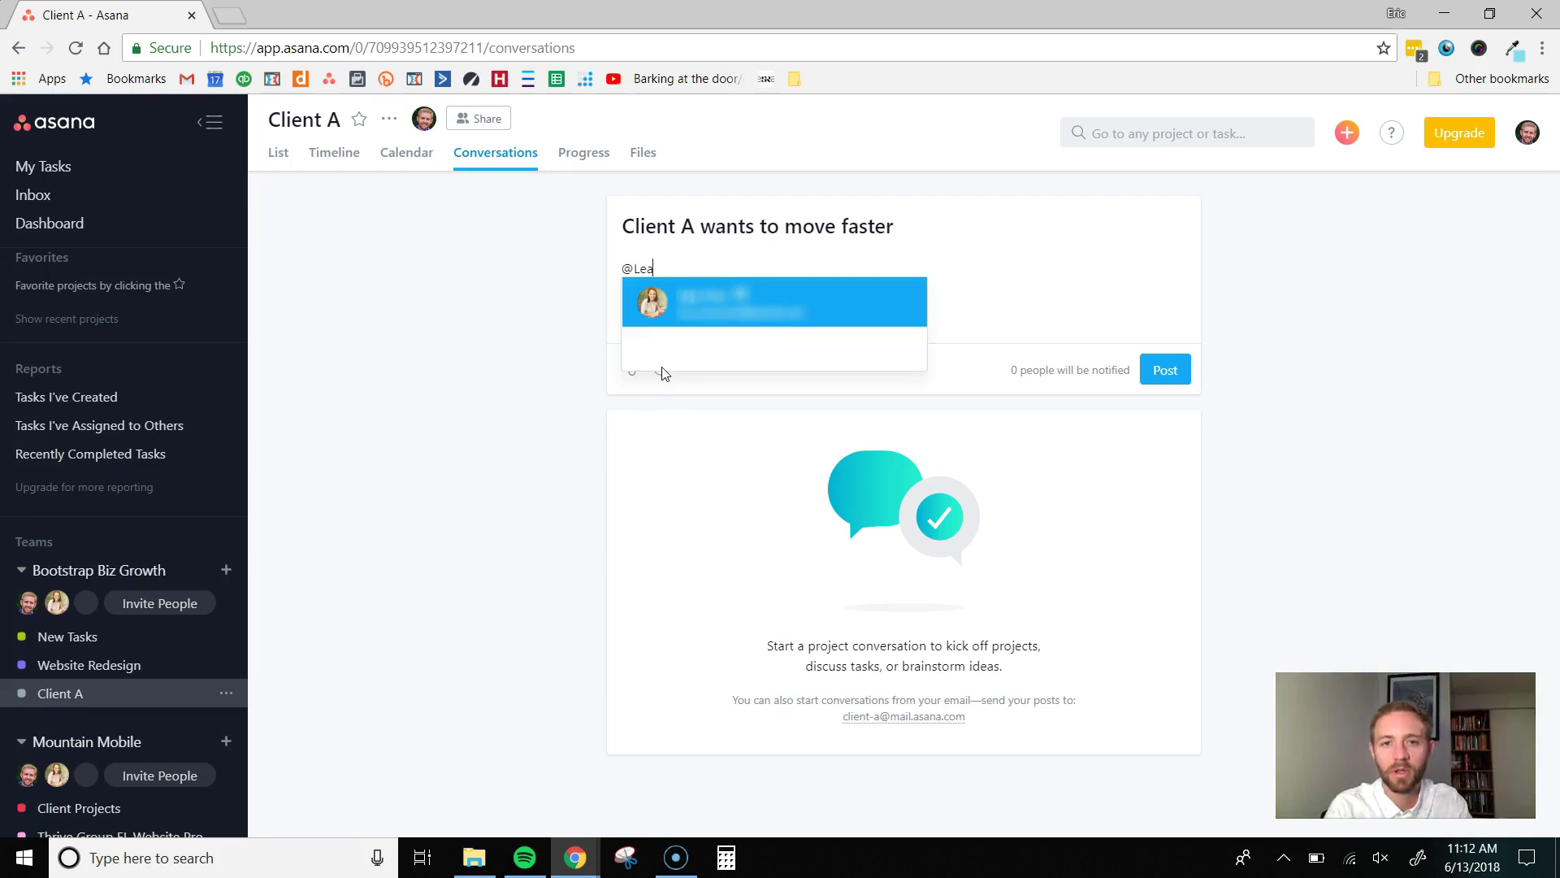
click(695, 324)
text(Hey Lea, Can we speed)
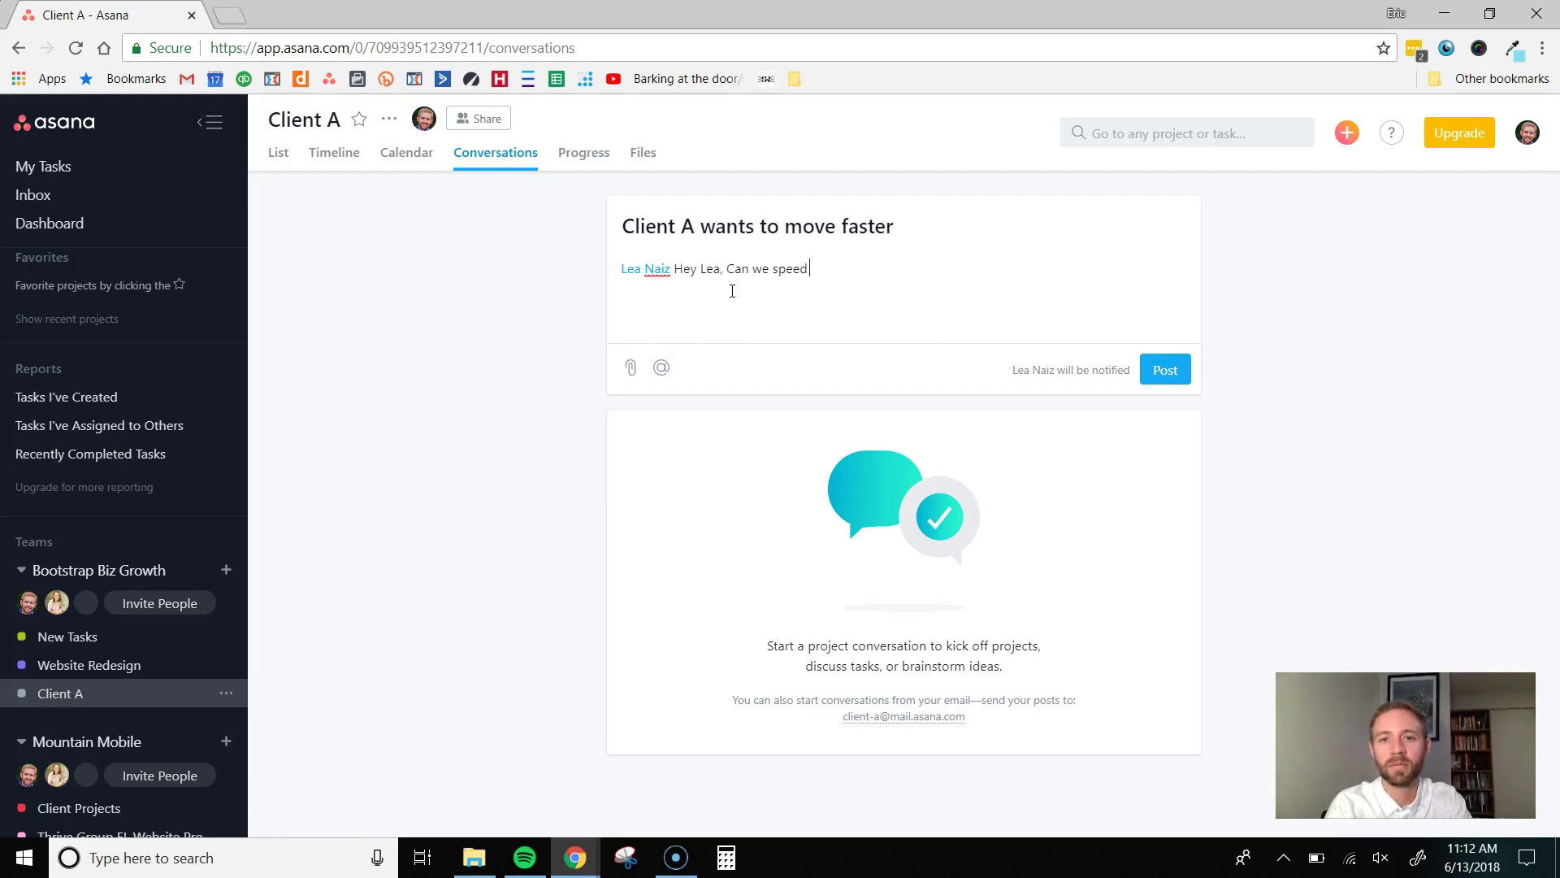
text( things up?)
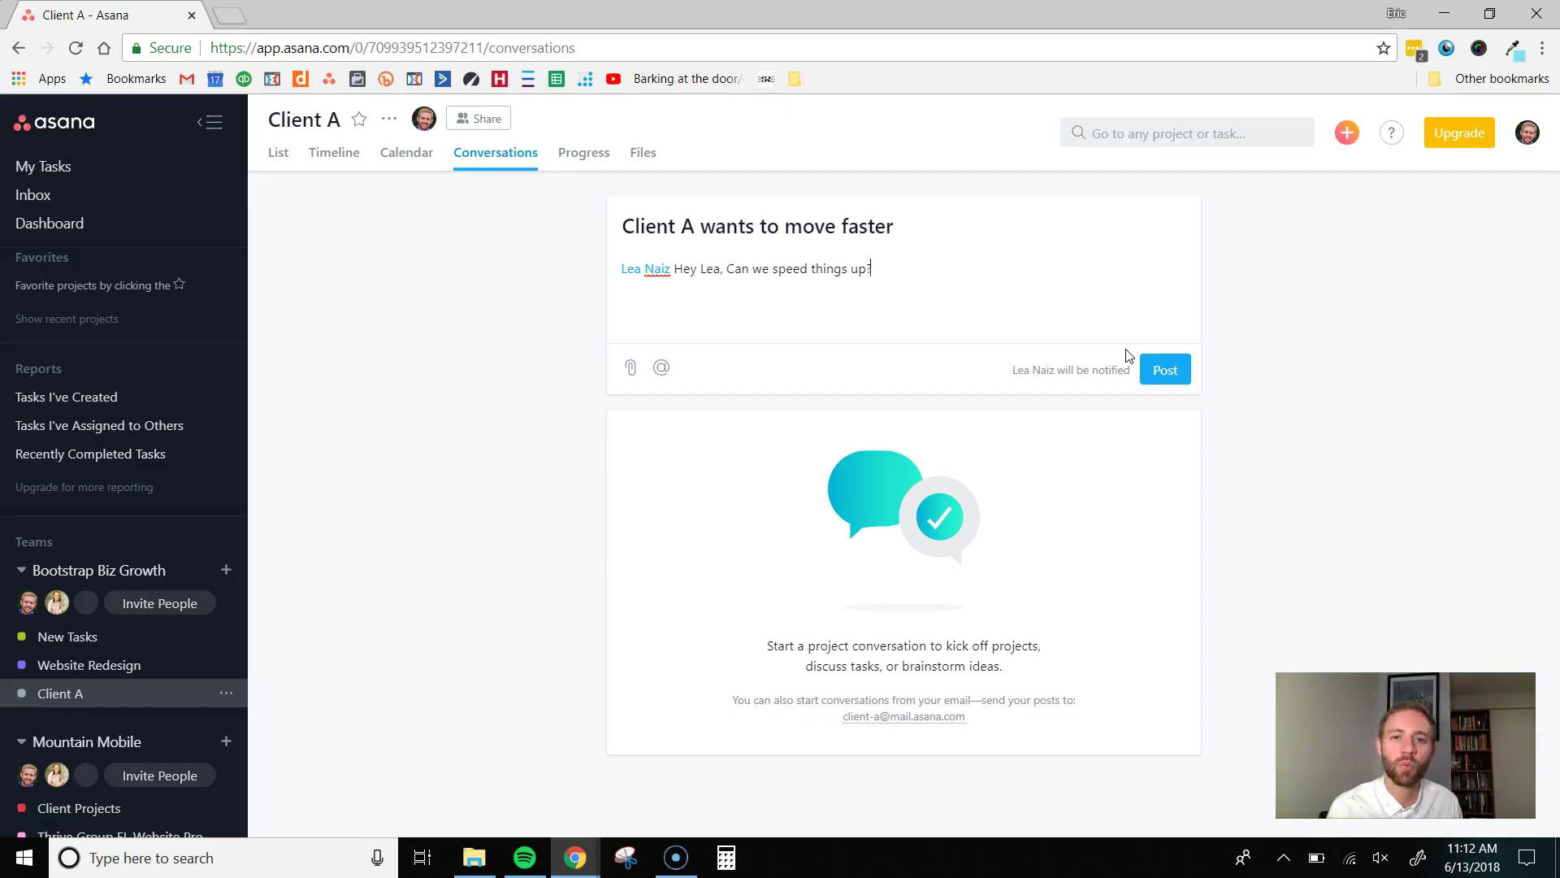
- Post the 'Client A wants to move faster' conversation
click(1151, 367)
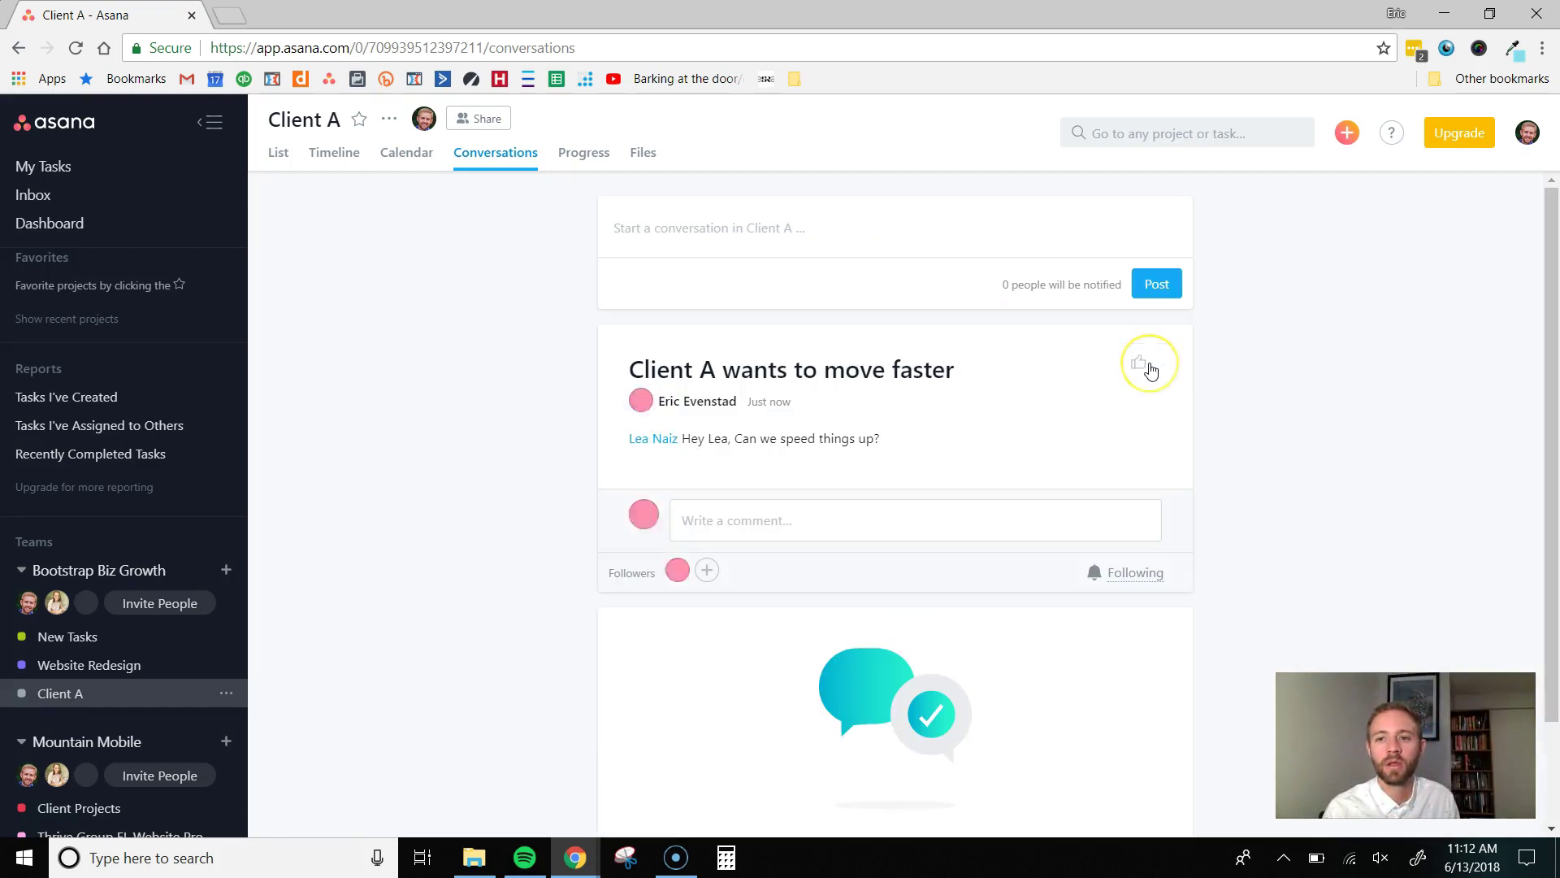
scroll(147, 477, down, 2)
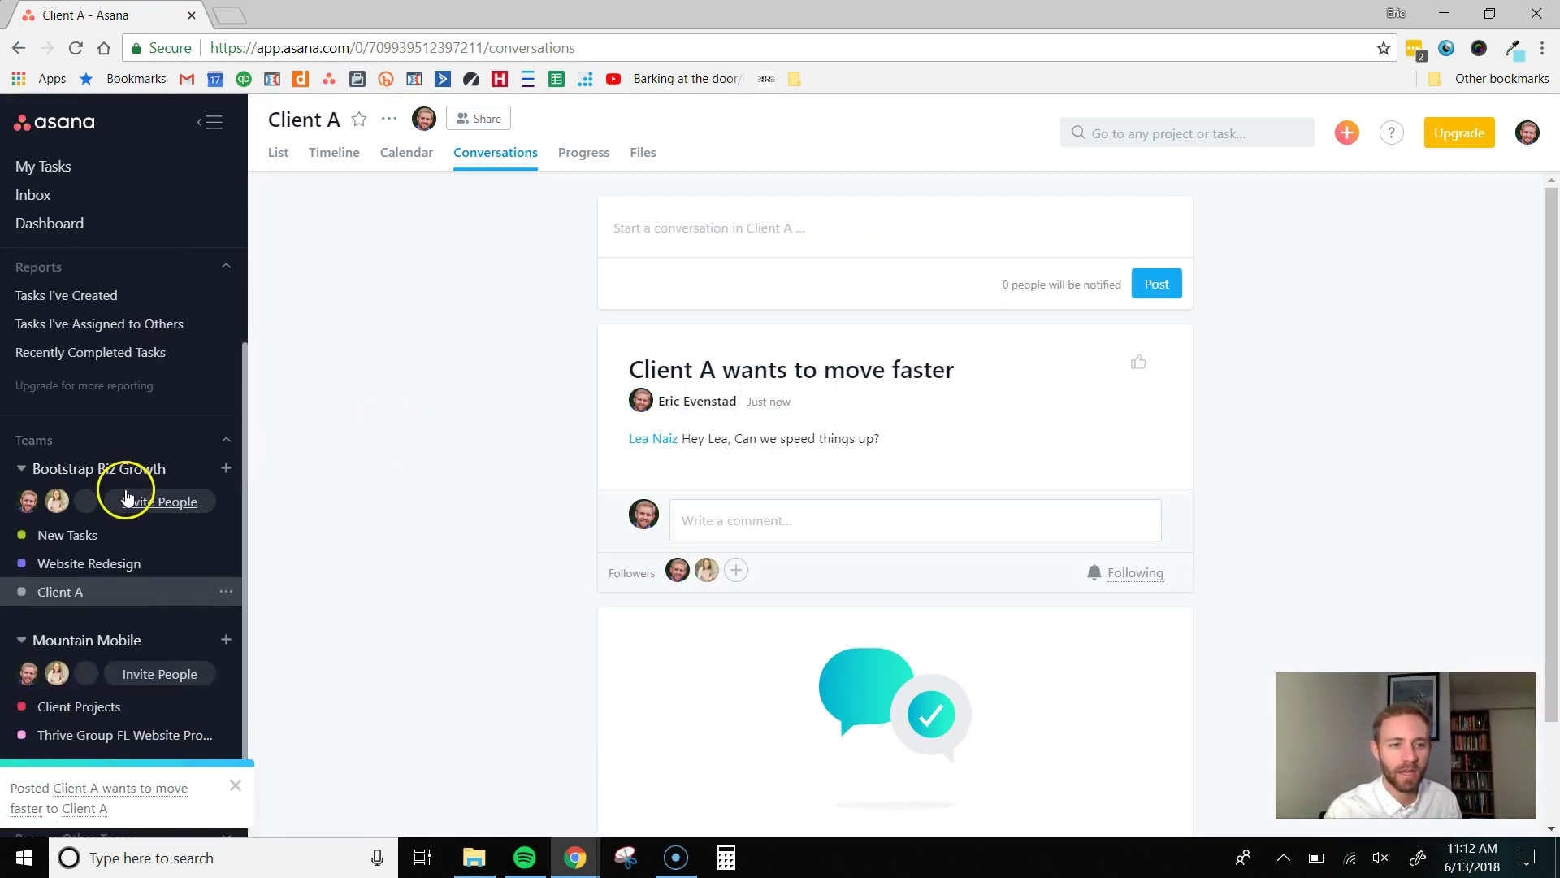
scroll(122, 502, down, 1)
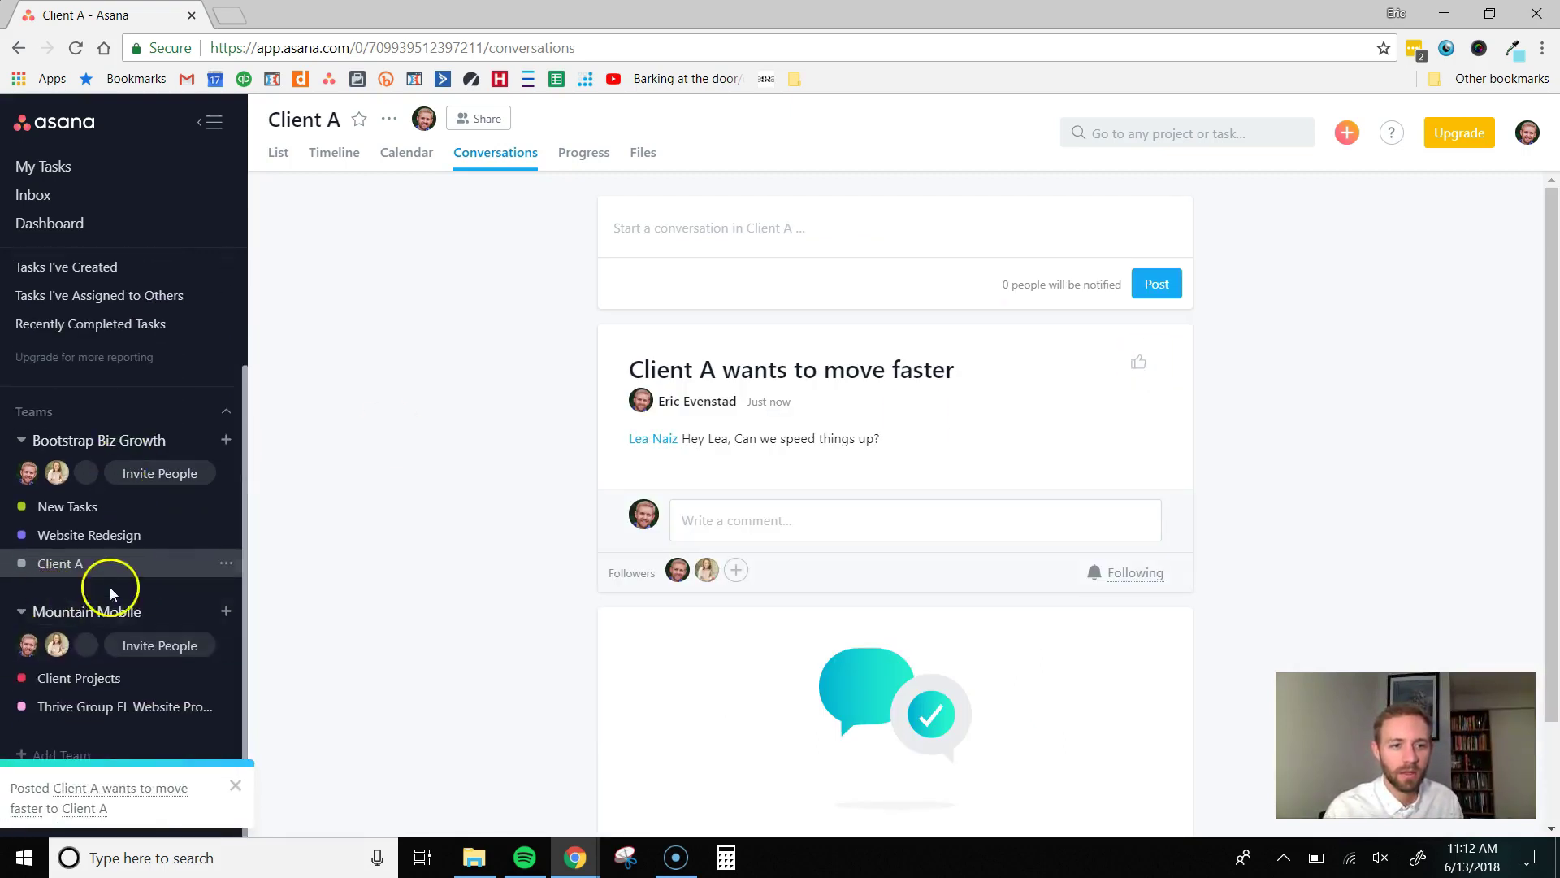
- Look through Website Redesign, New Tasks and My Tasks, then return to Client A
click(101, 541)
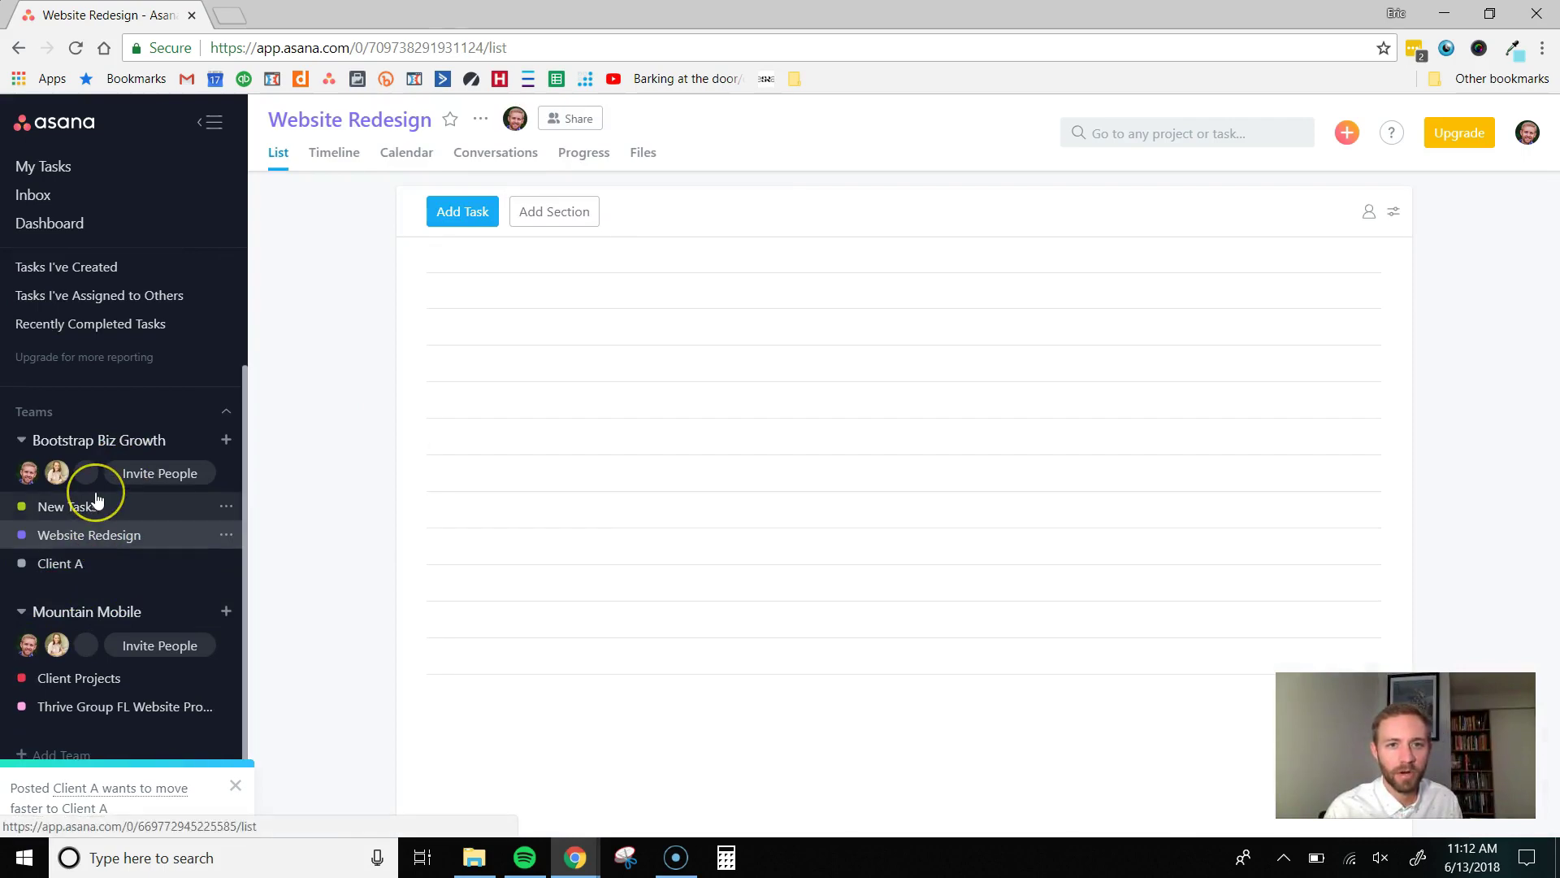
click(97, 499)
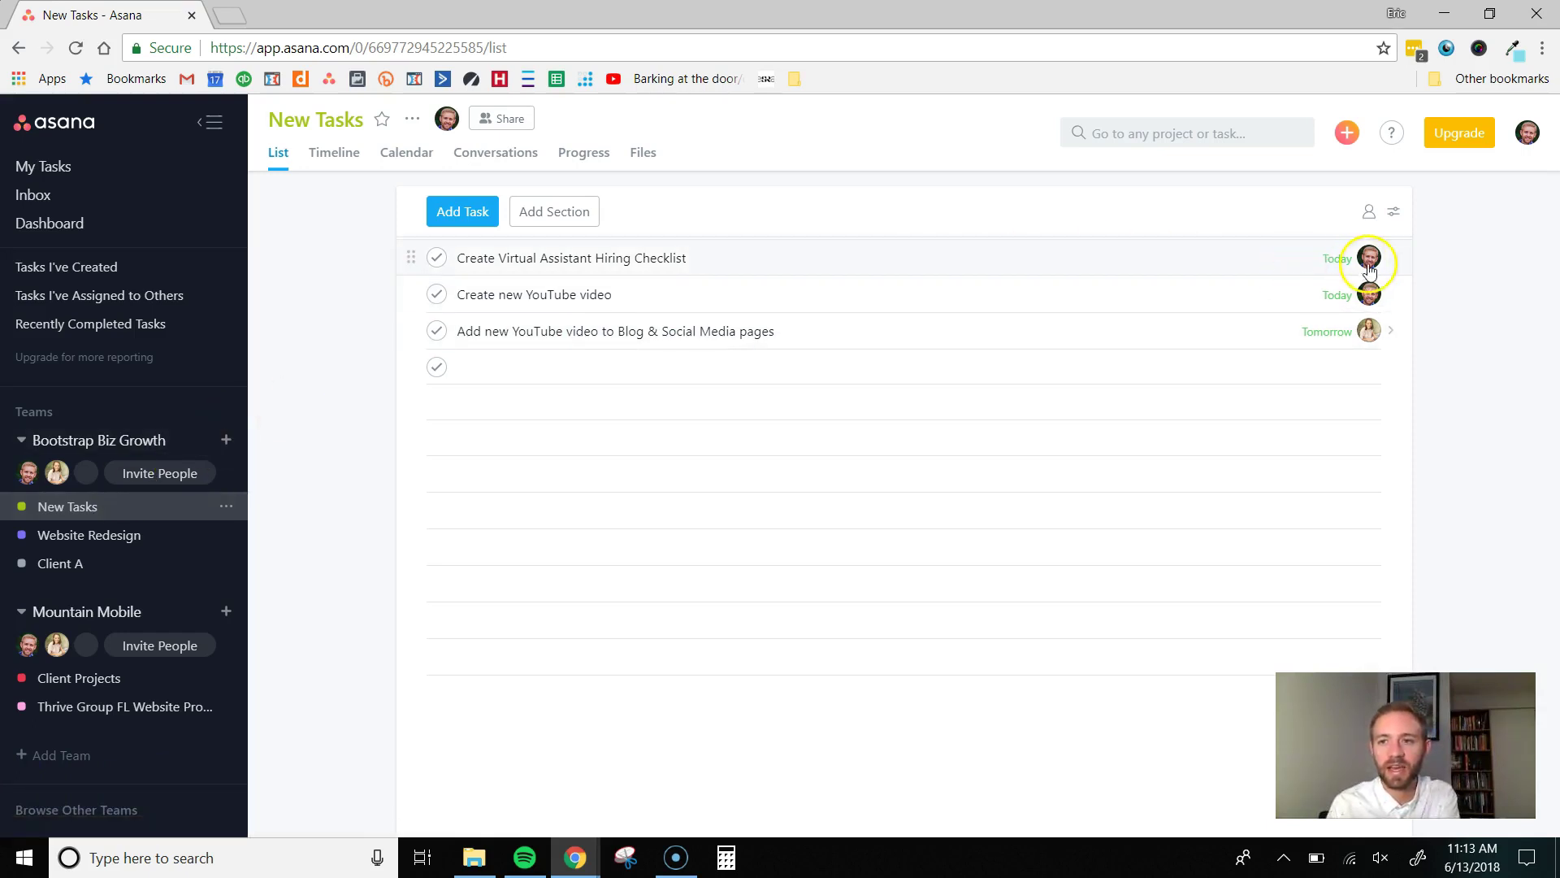
mouse_move(1369, 274)
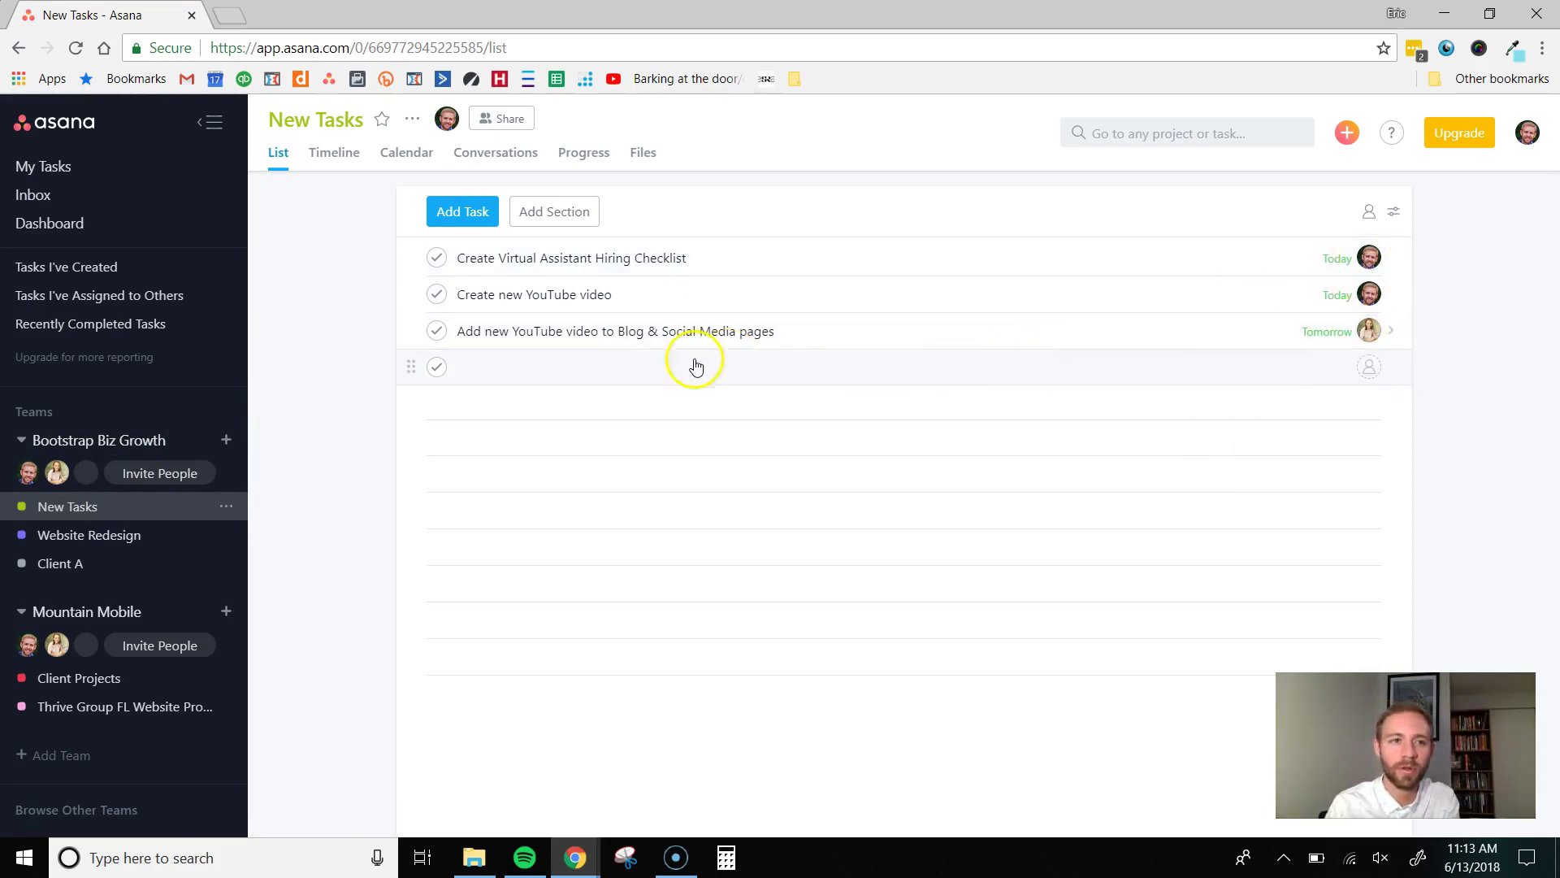
click(81, 168)
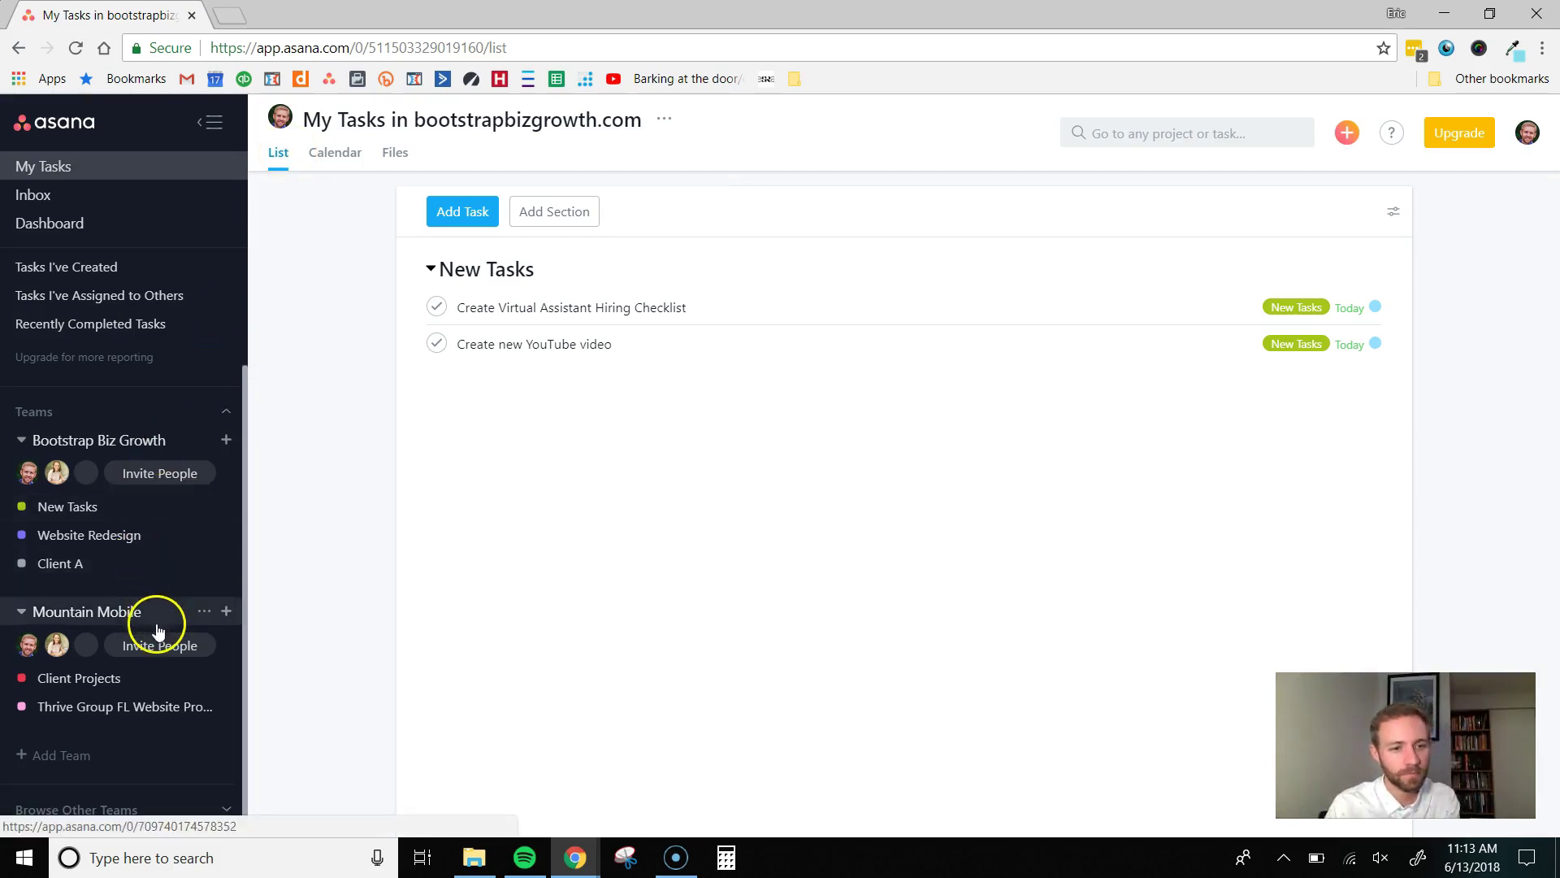
scroll(158, 632, up, 2)
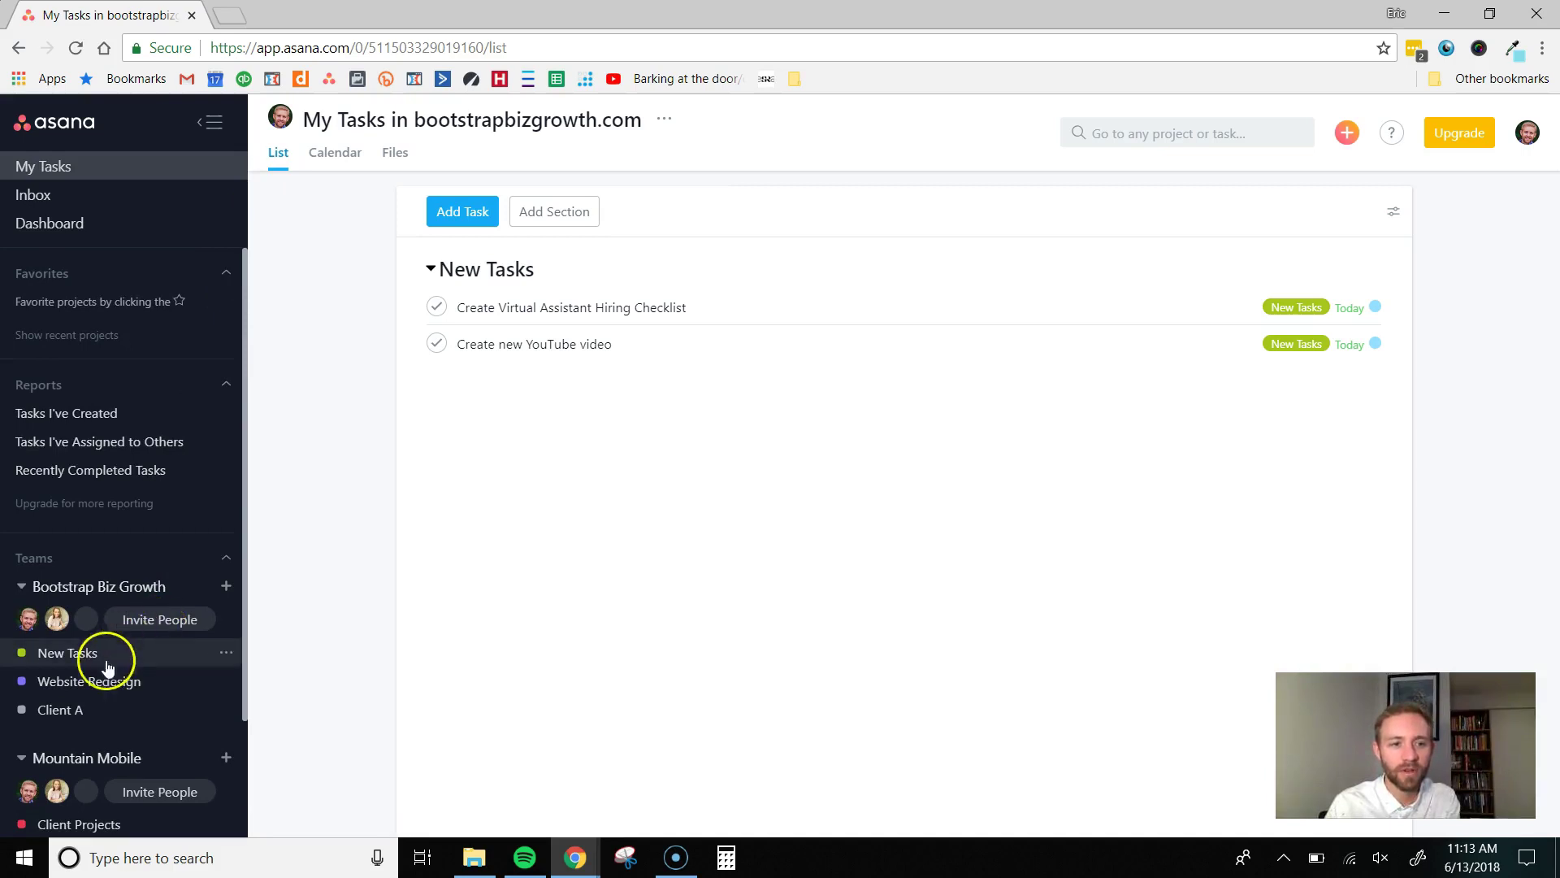
click(63, 709)
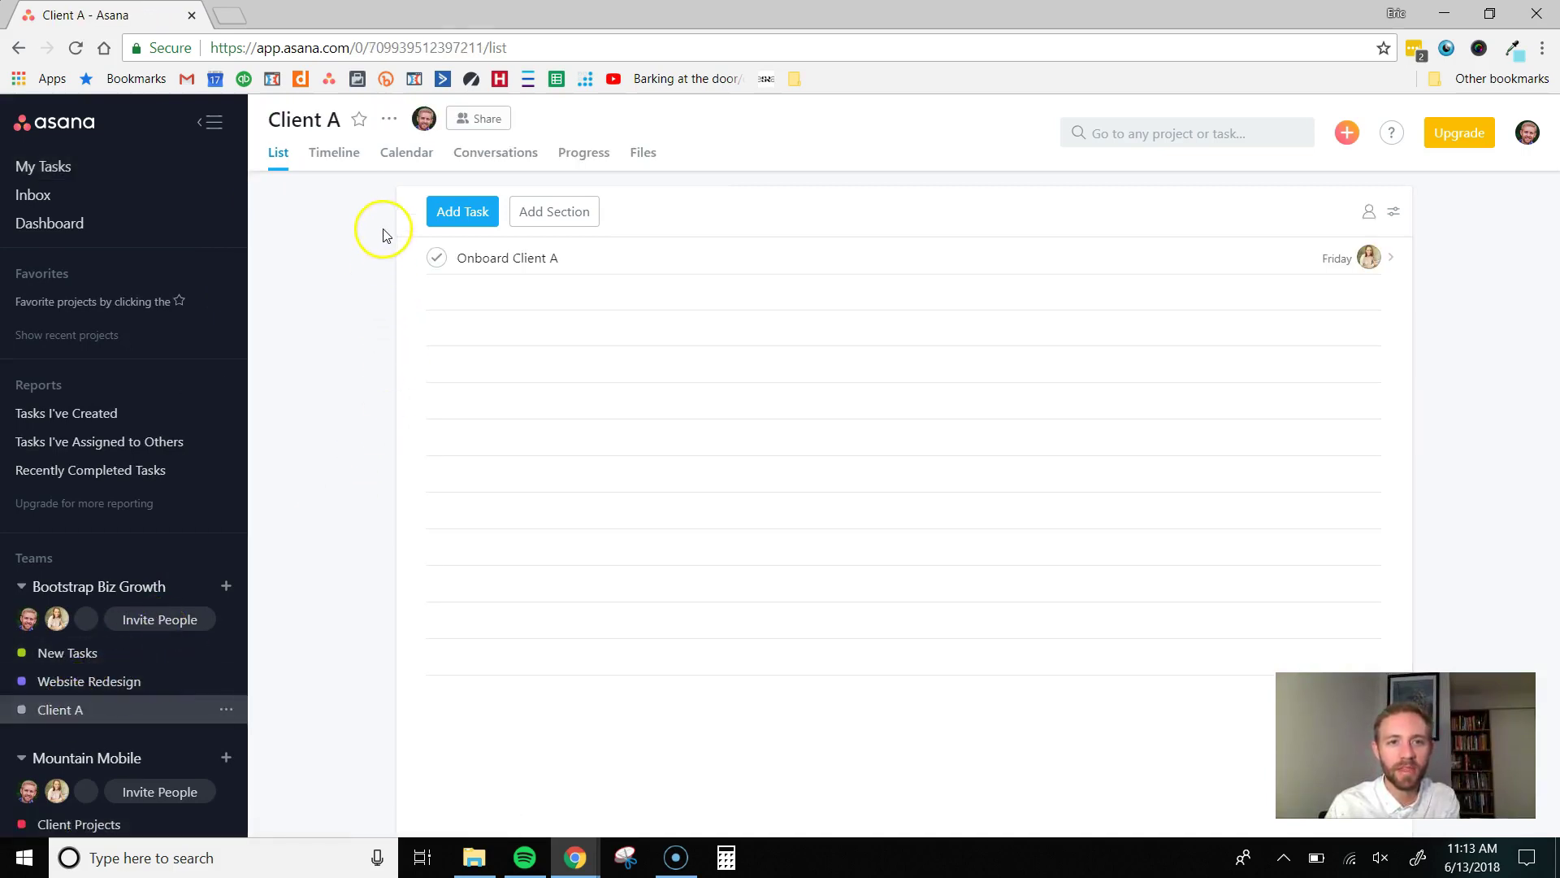
- Check Onboard Client A sits on June 15 in the calendar, then go back to List view
click(406, 154)
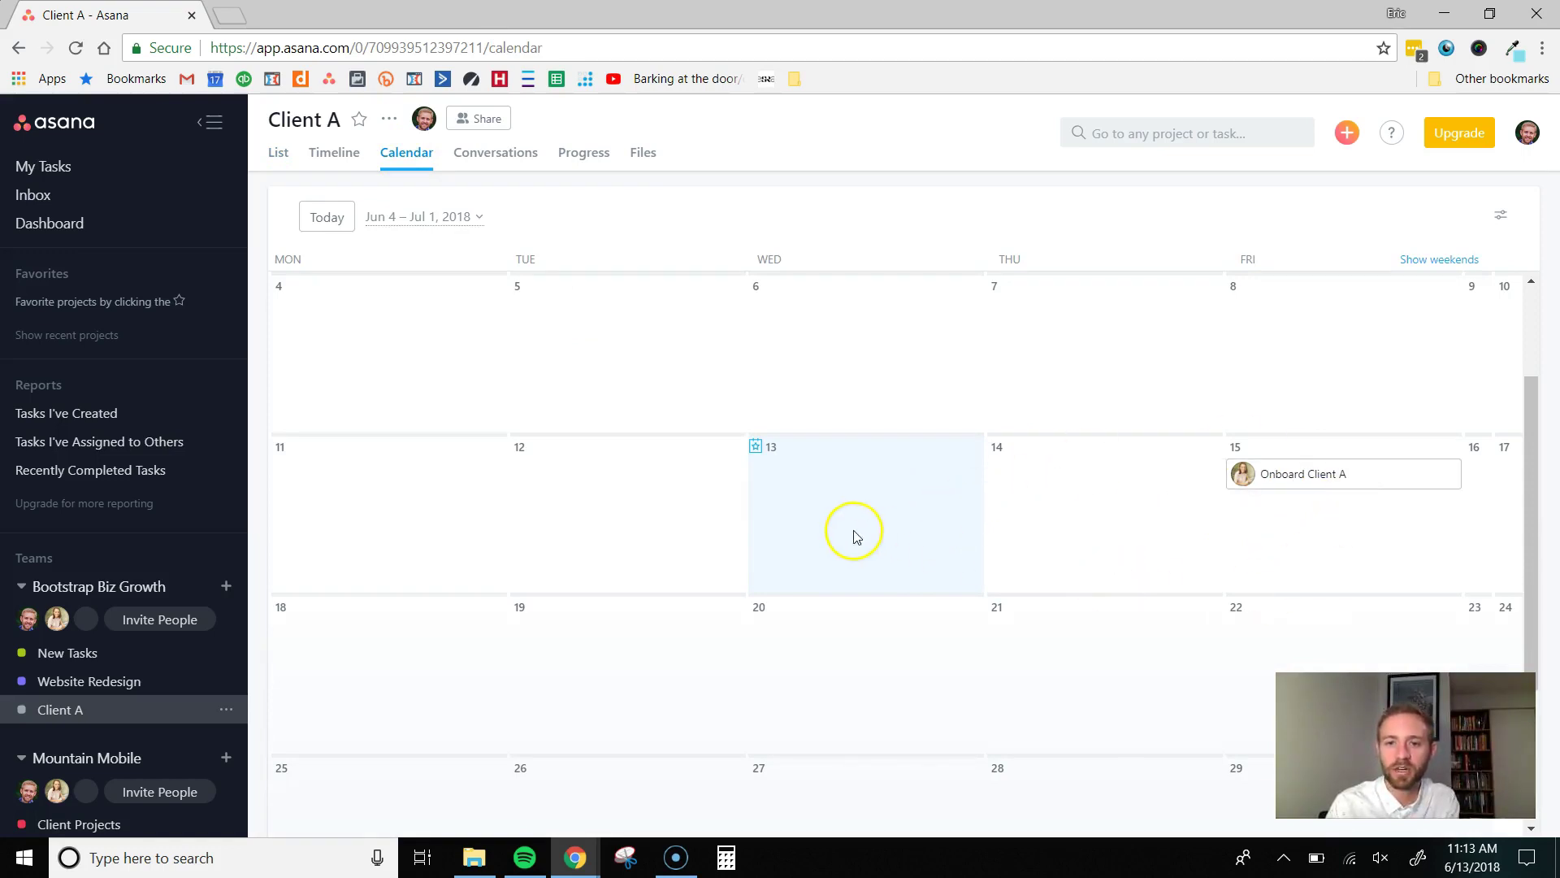
click(277, 154)
- Name the first section 'Onboarding' and add an empty task beneath it
click(533, 215)
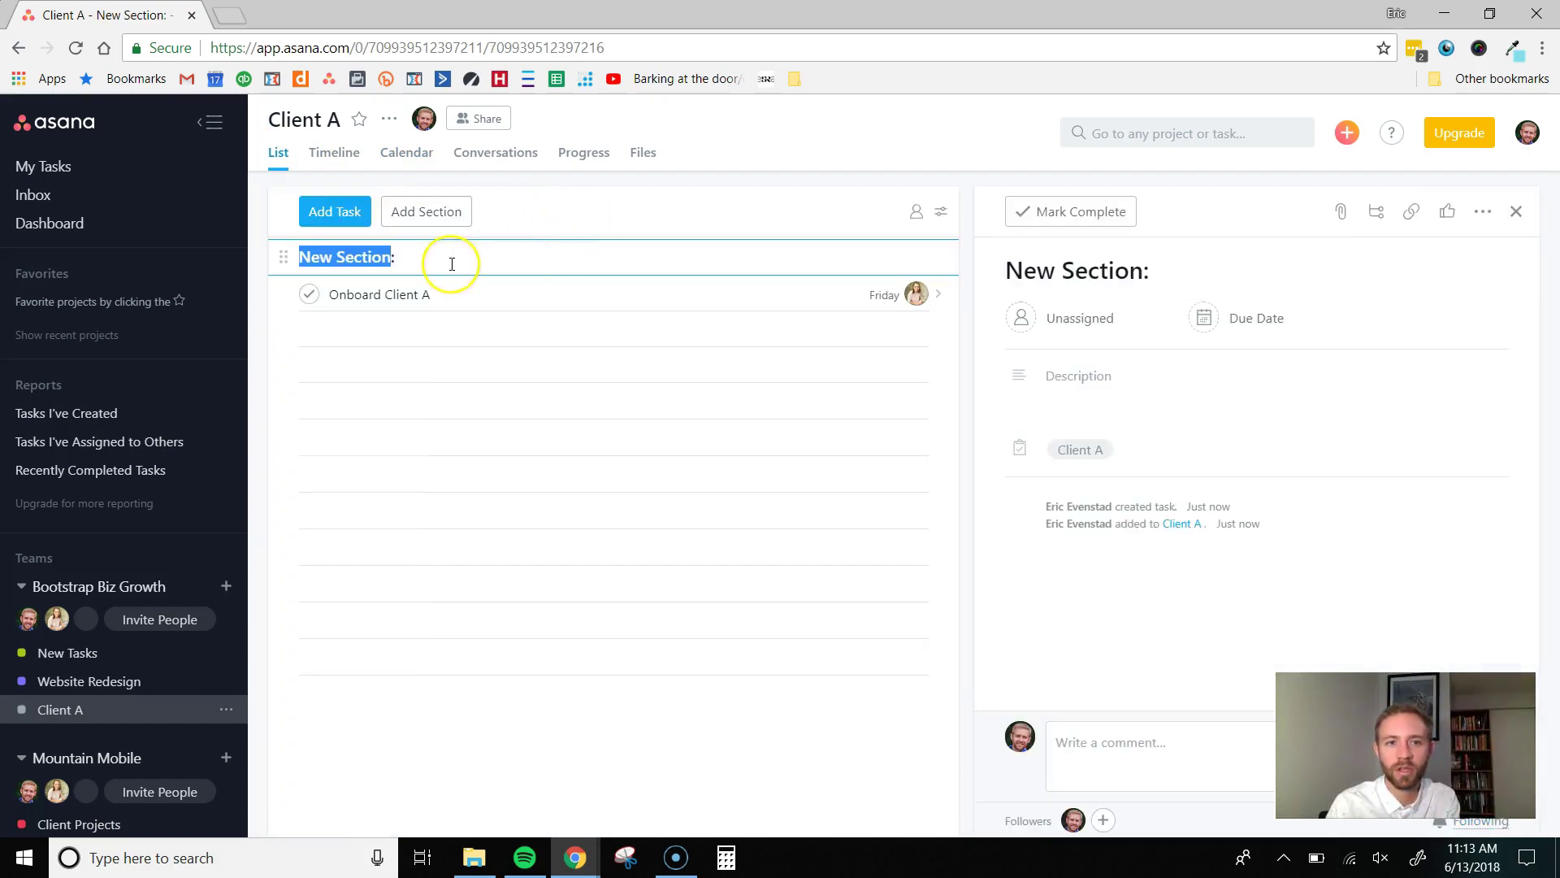
text(Ob:)
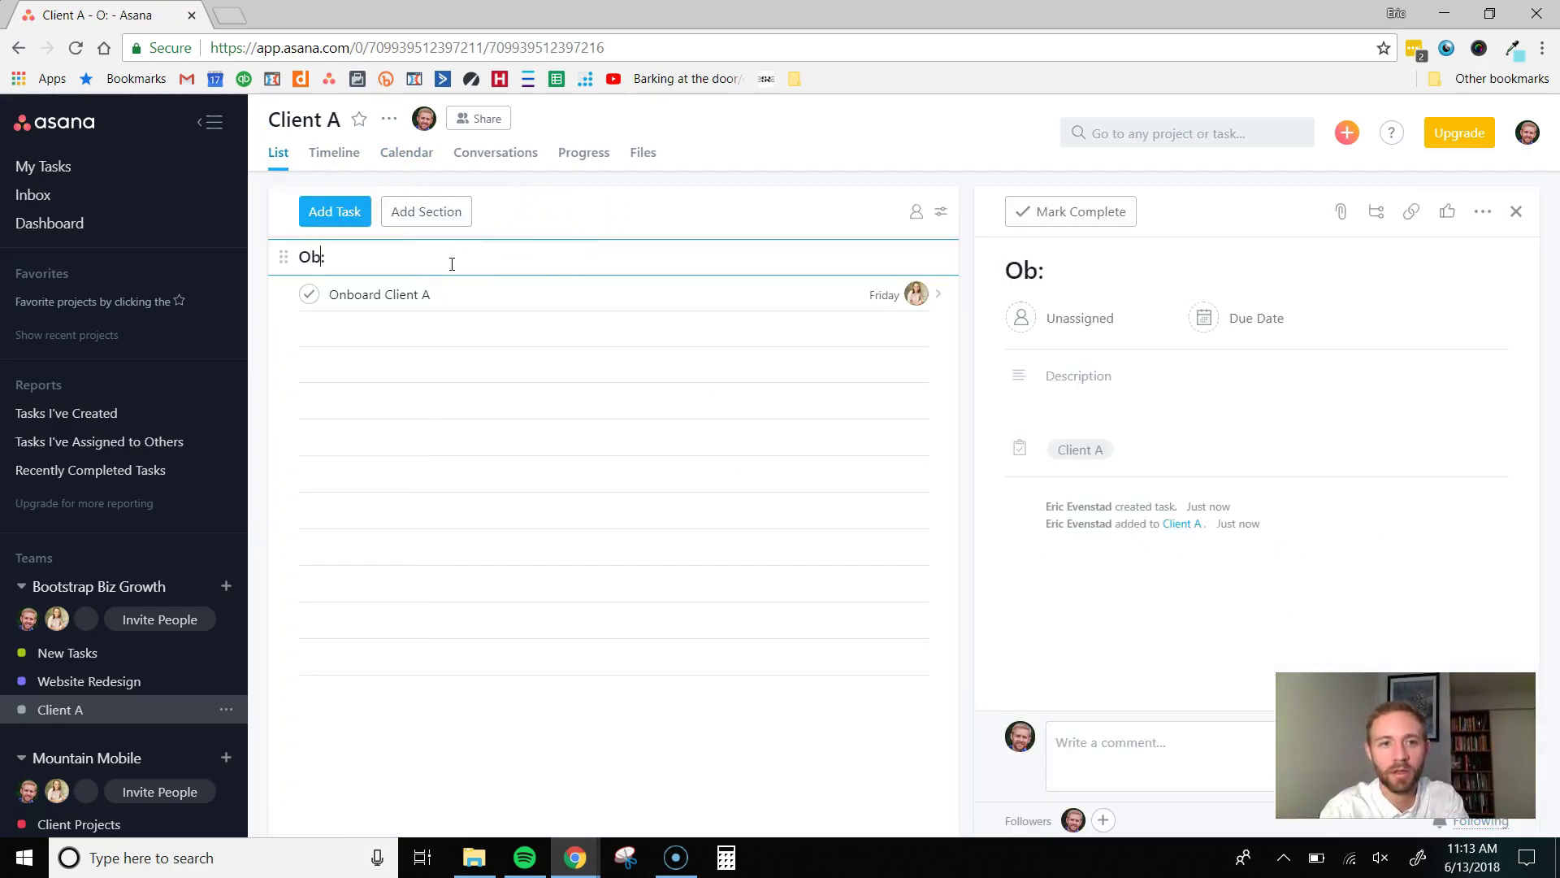
key(BackSpace)
text(nob)
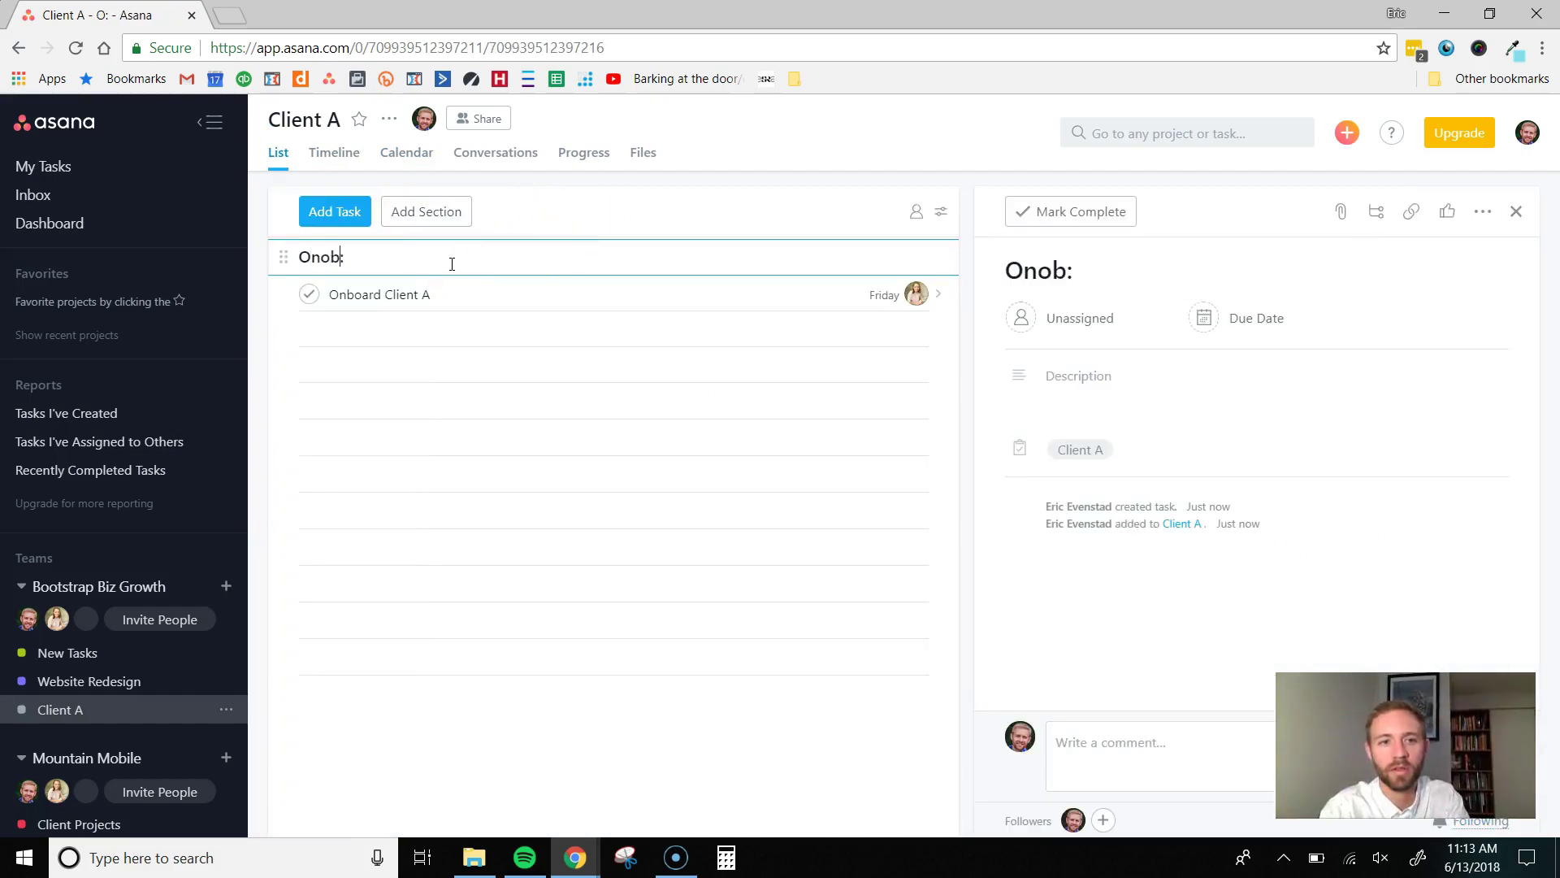
key(BackSpace)
key(BackSpace)
text(boarding)
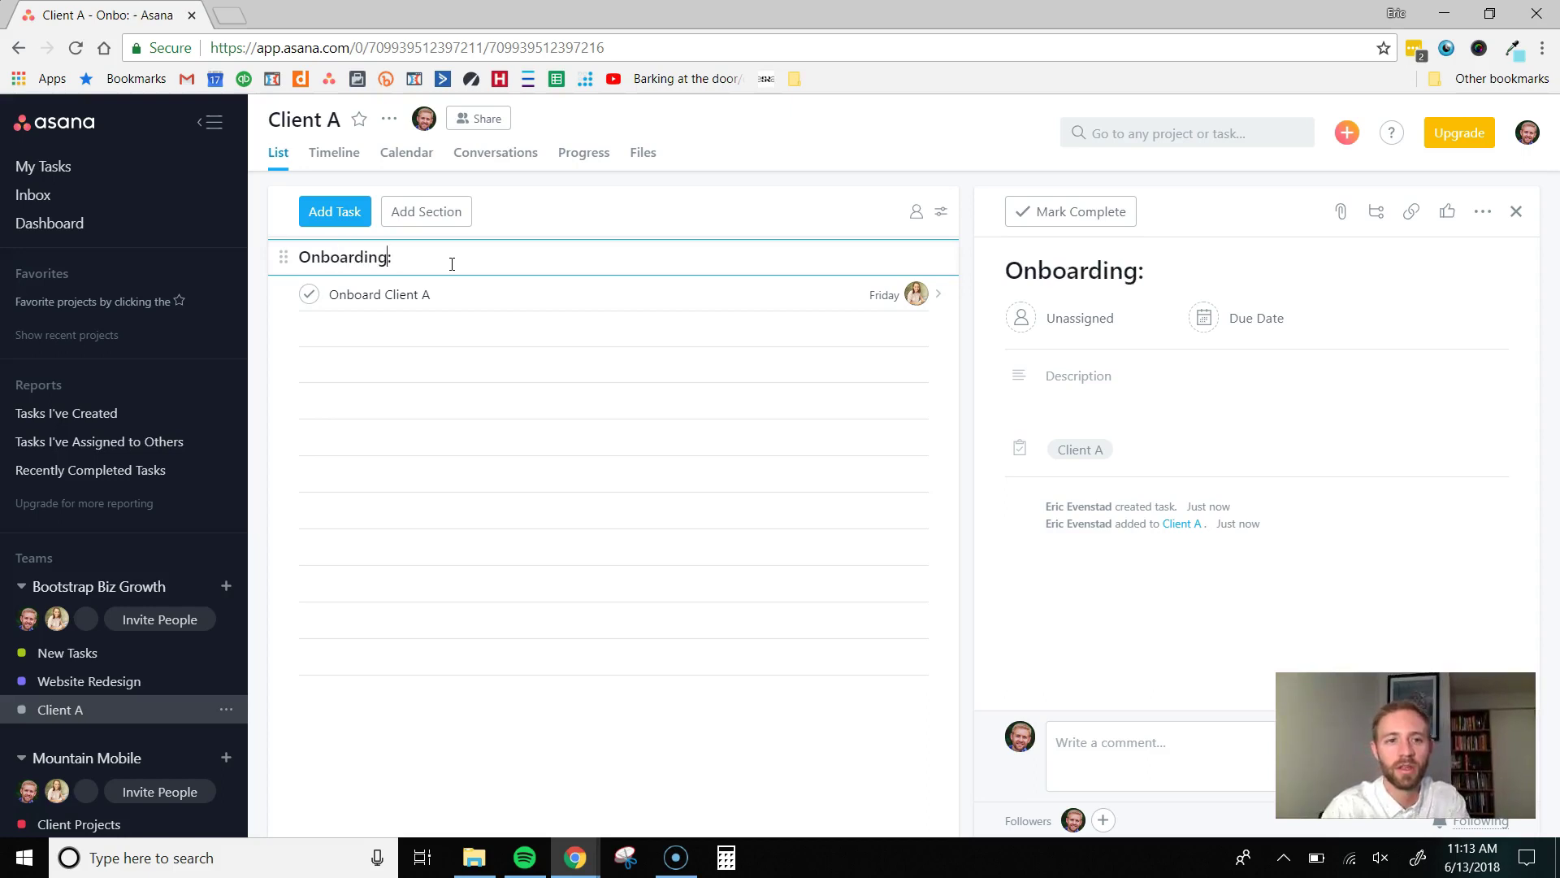
click(361, 339)
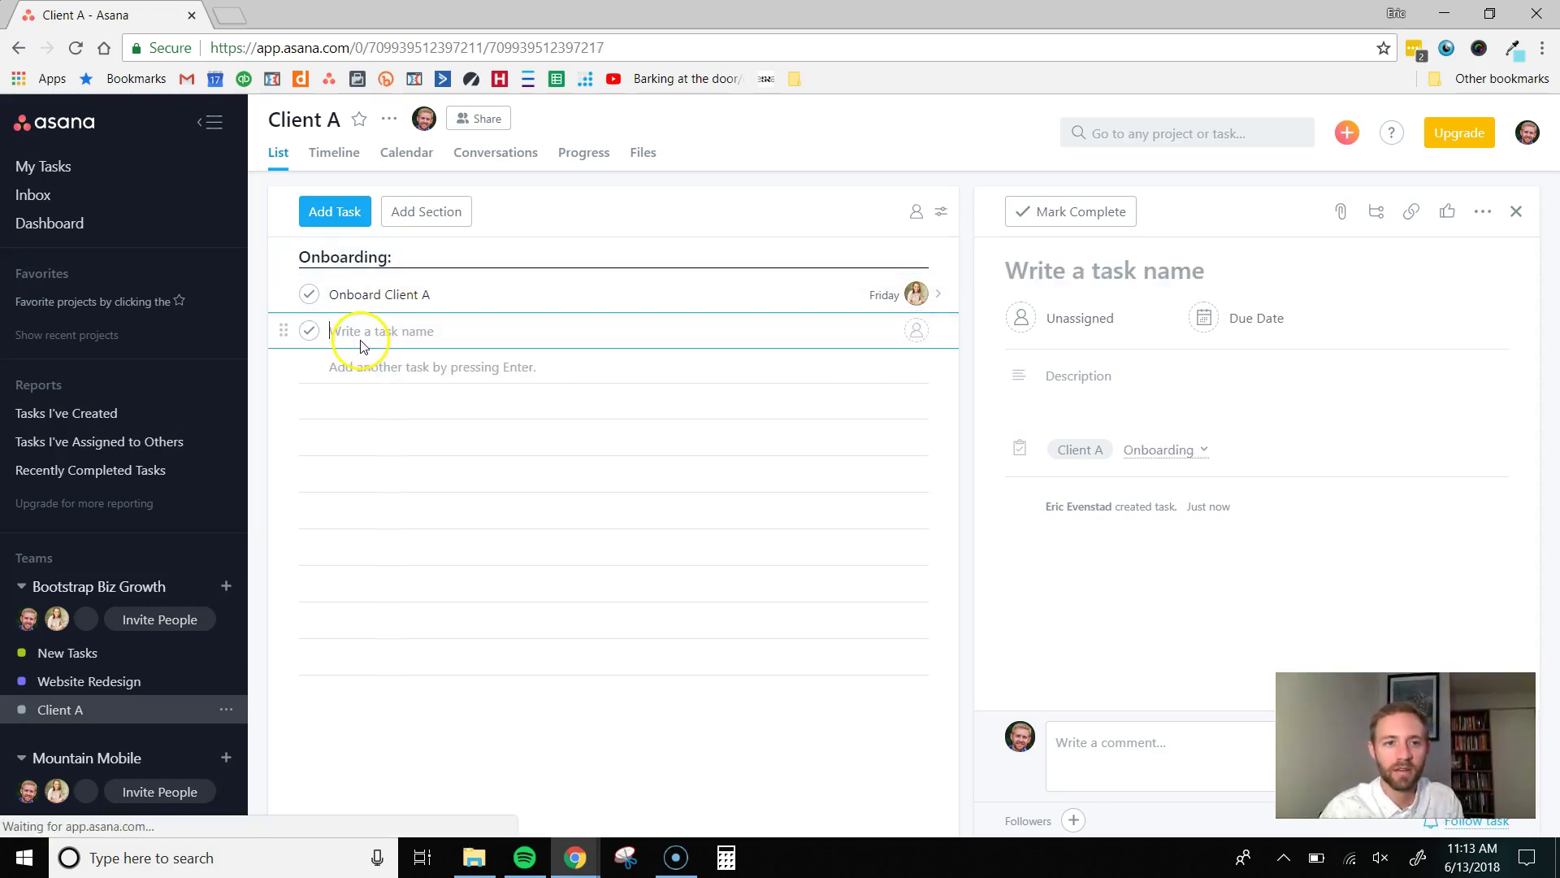
- Add a 'Launch Phase' section and start a new task under it
click(423, 211)
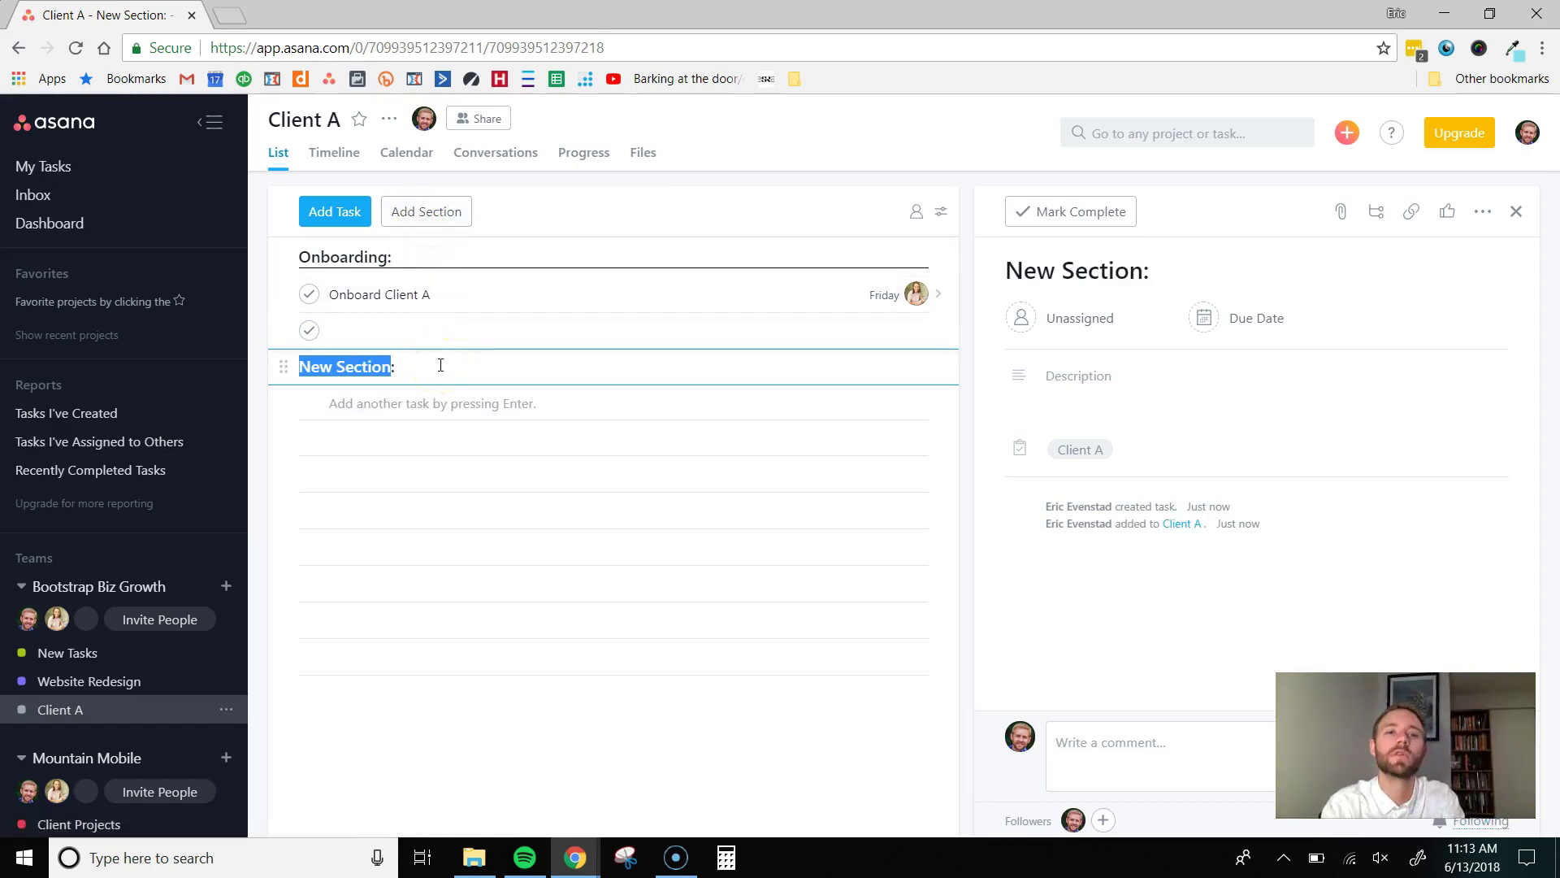
text(Launch Phase:)
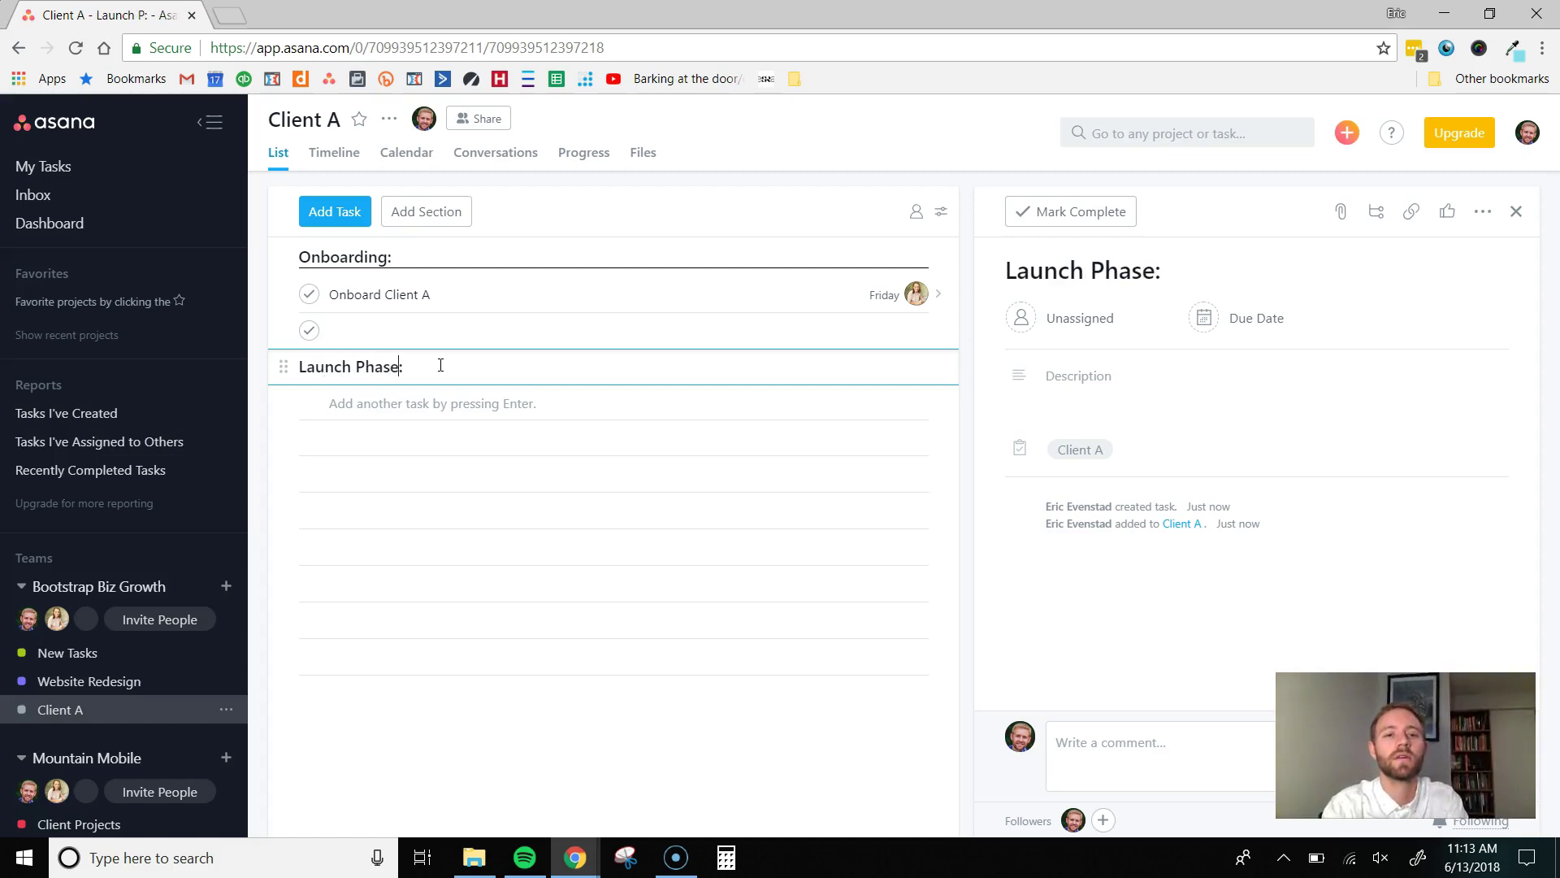
click(383, 408)
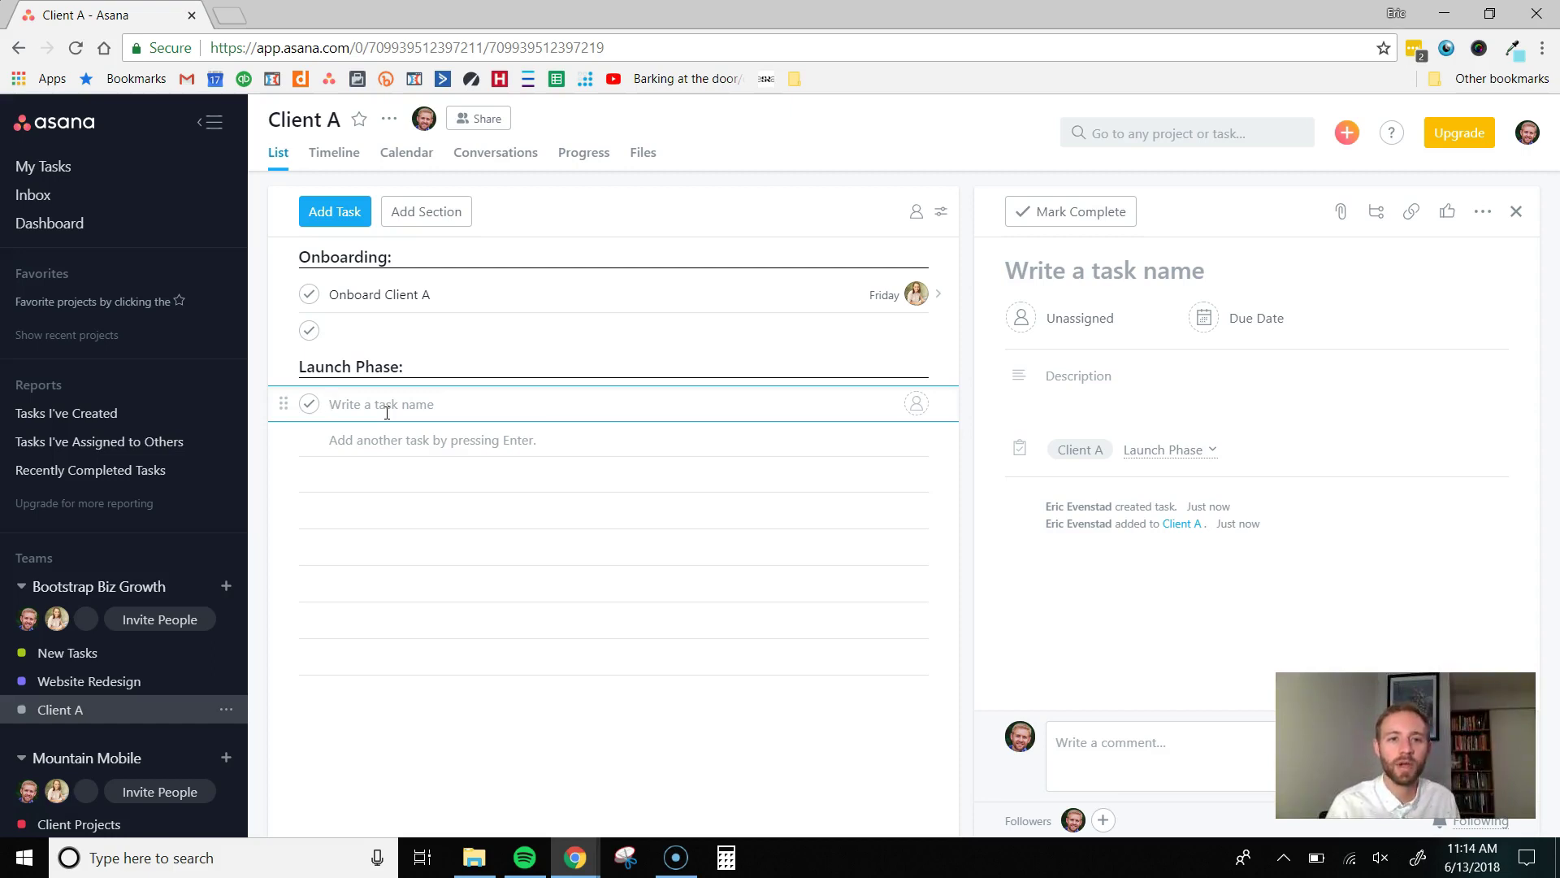
click(385, 420)
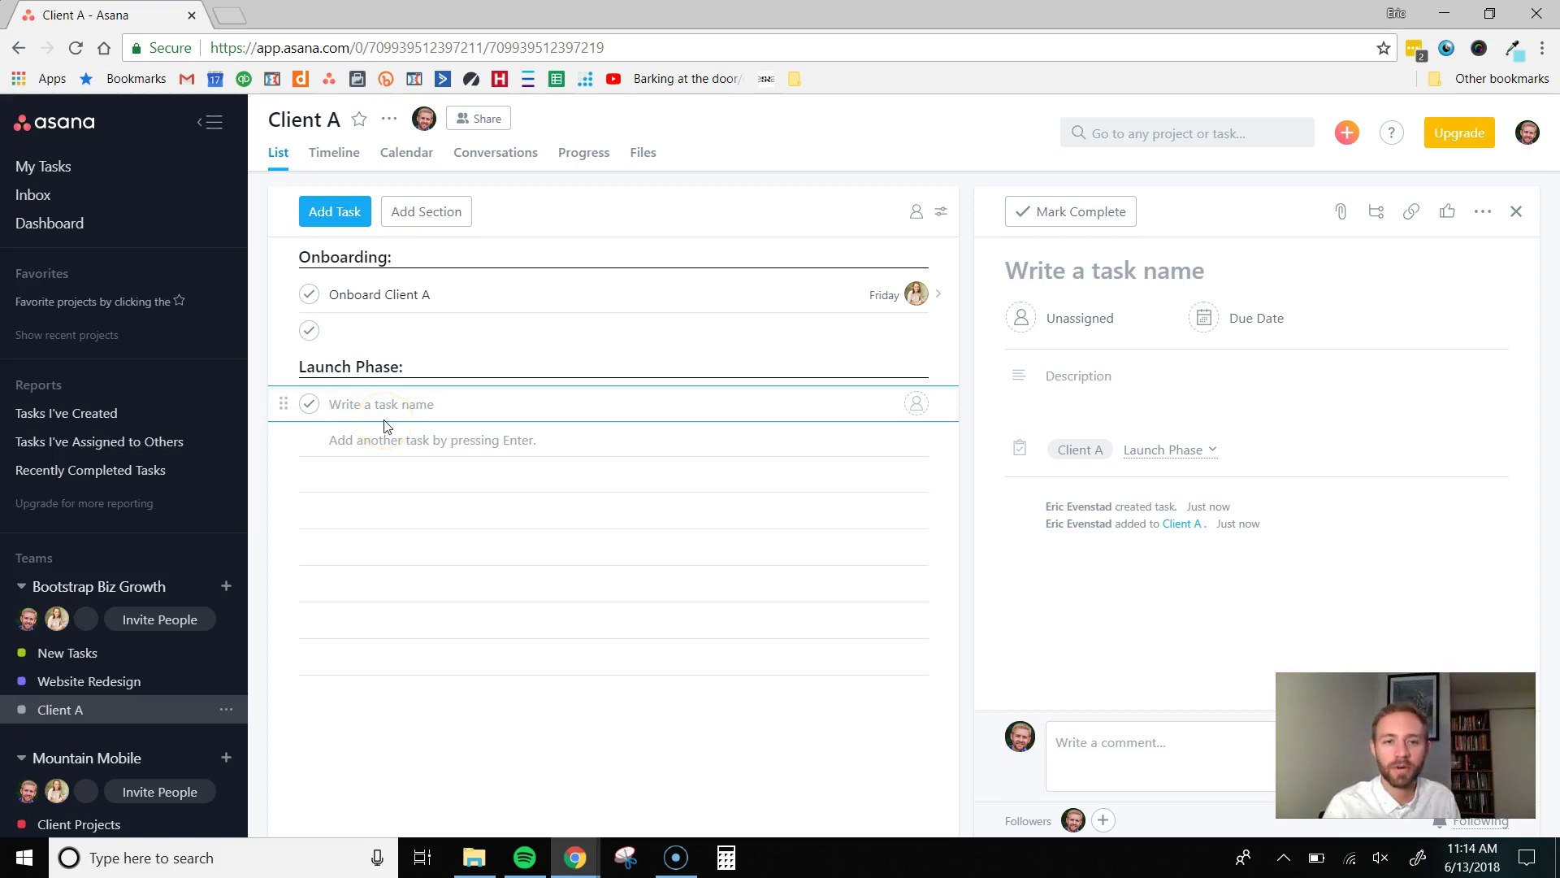